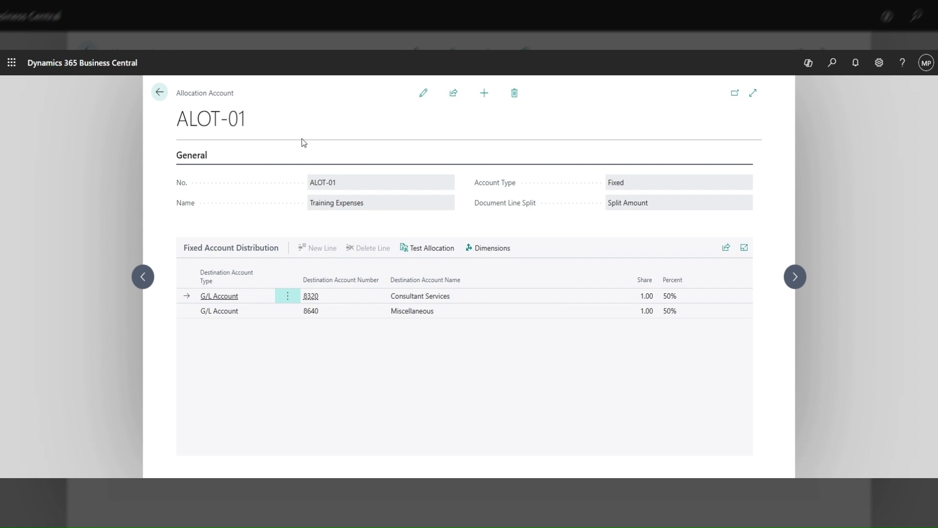
Dismiss the Get started banner on the home page and open the Allocation Accounts list by searching for "allocation"
left_click(159, 93)
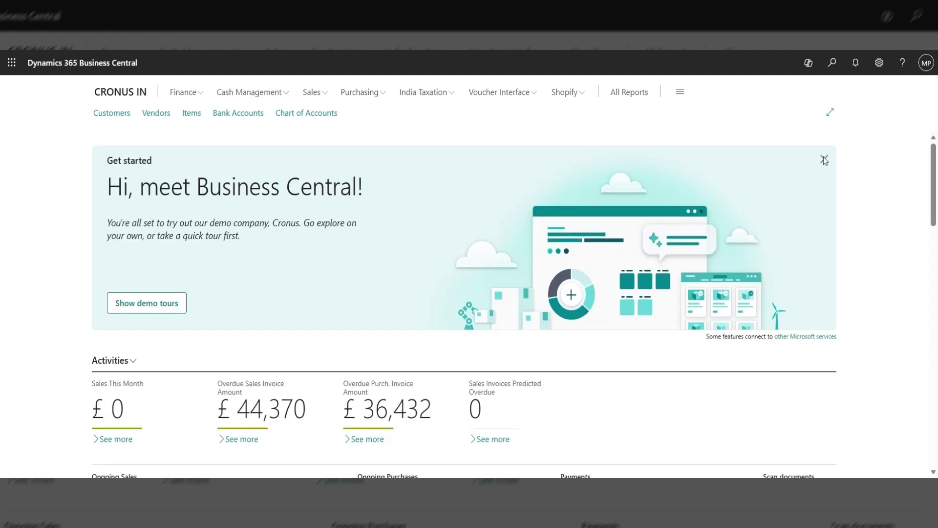
left_click(828, 176)
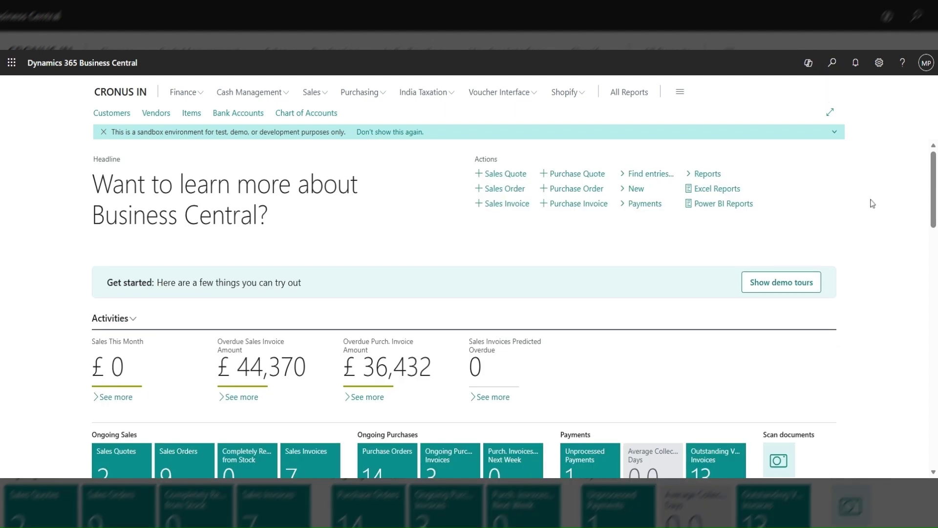
left_click(833, 66)
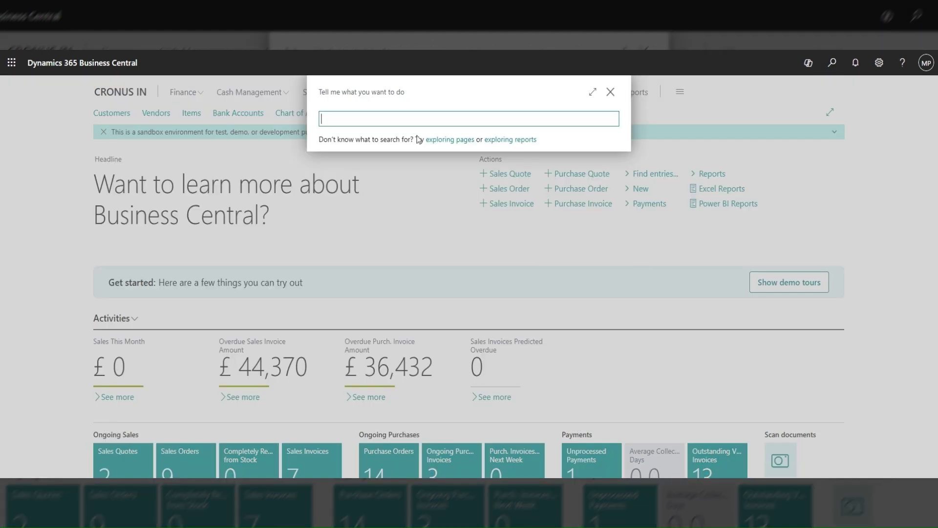
type("allo")
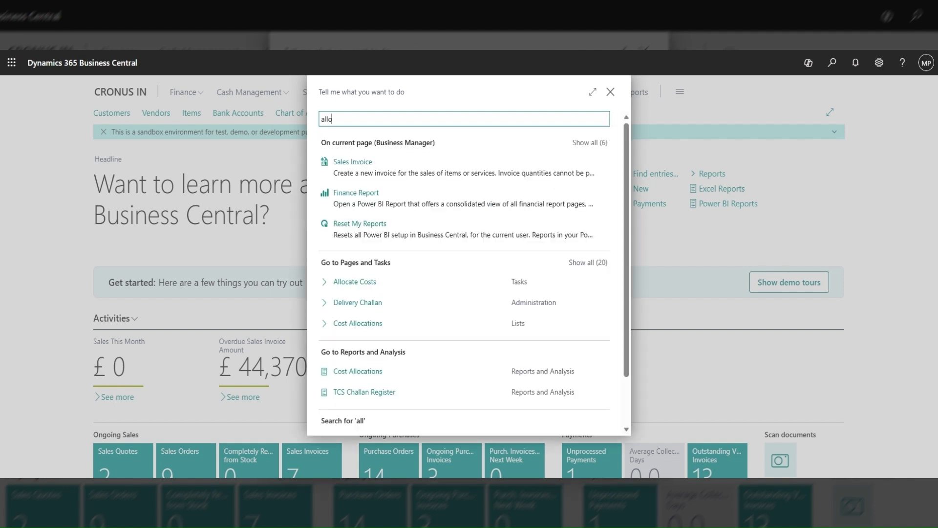
type("cation")
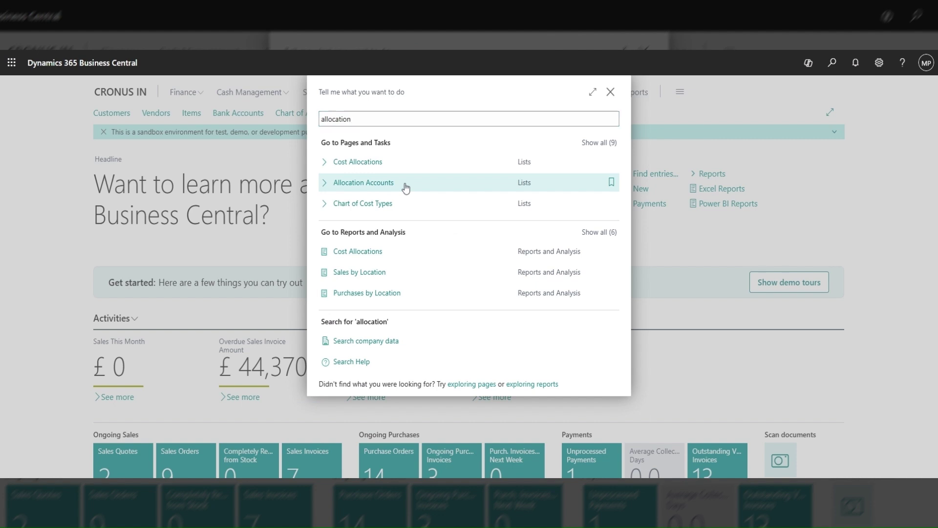
left_click(405, 186)
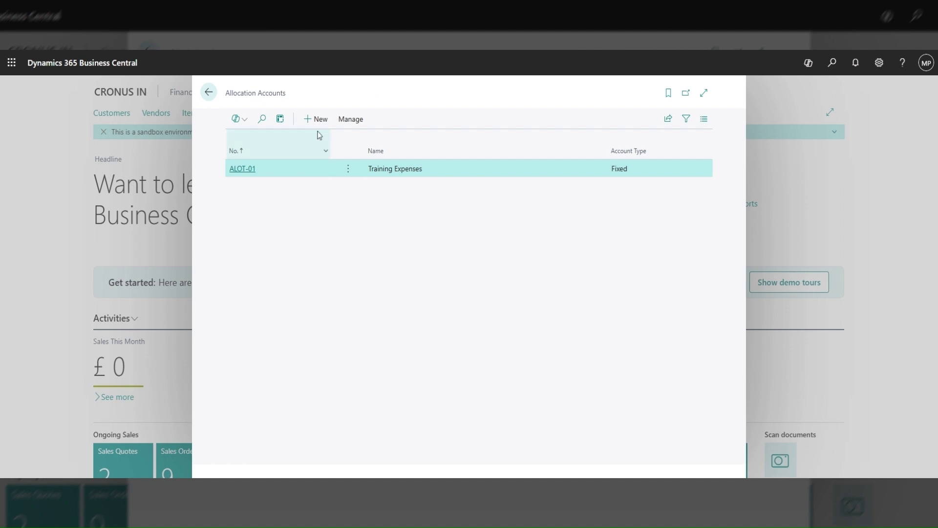
Open the ALOT-01 Training Expenses allocation account card and switch it to edit mode
left_click(356, 126)
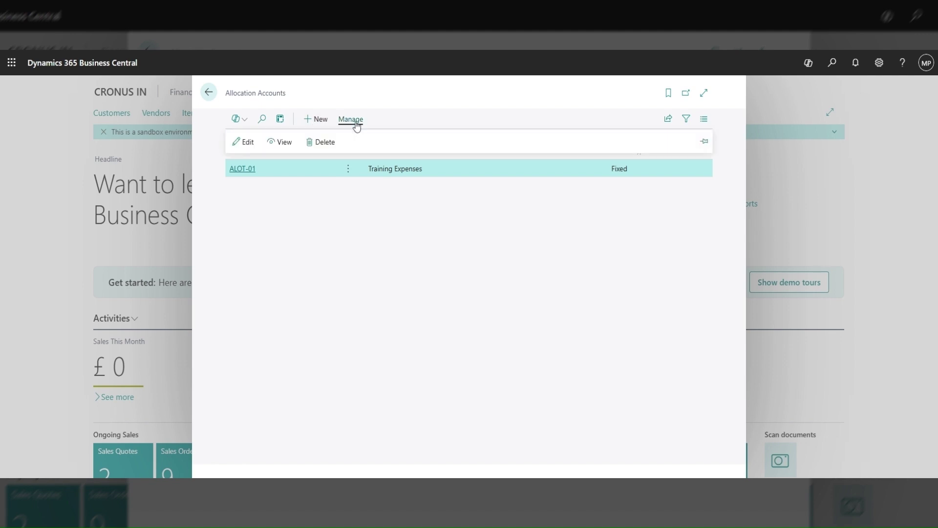
left_click(289, 147)
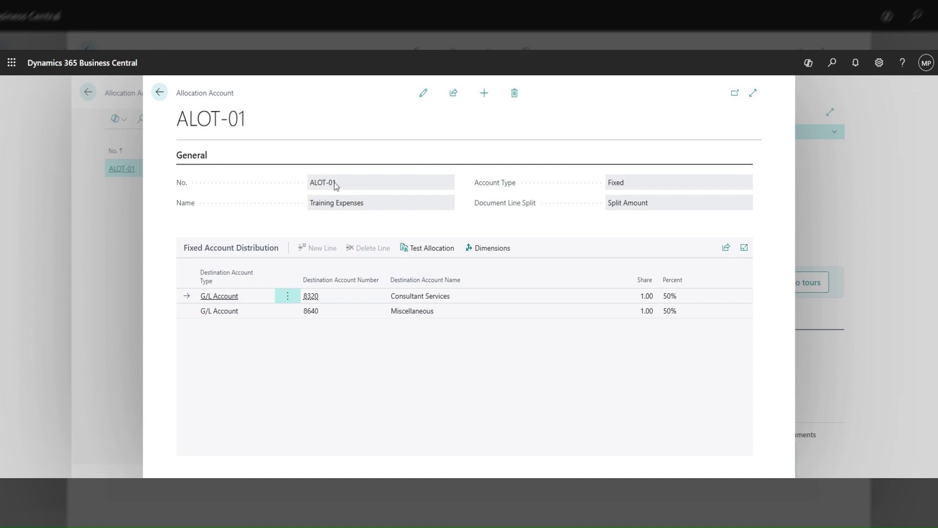
left_click(424, 94)
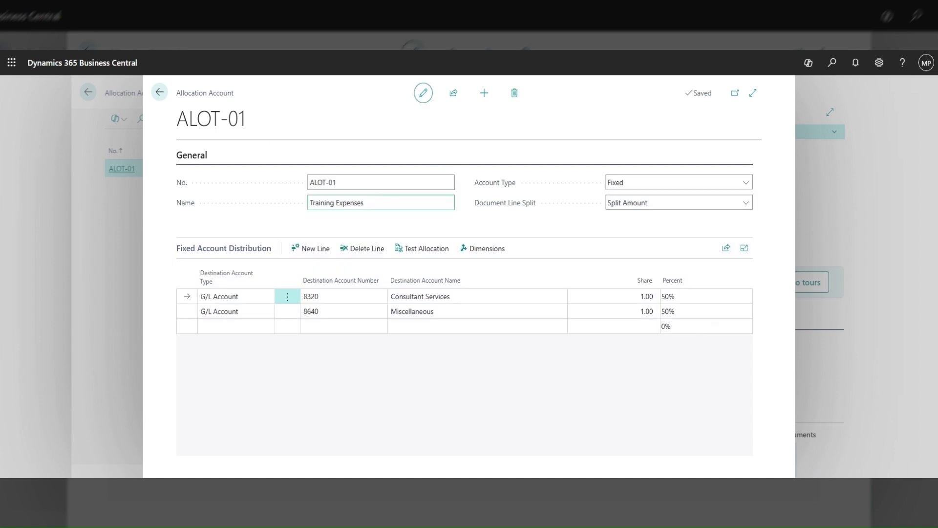
Examine the general settings of the allocation account: No., Name, Account Type and Document Line Split
left_click(382, 182)
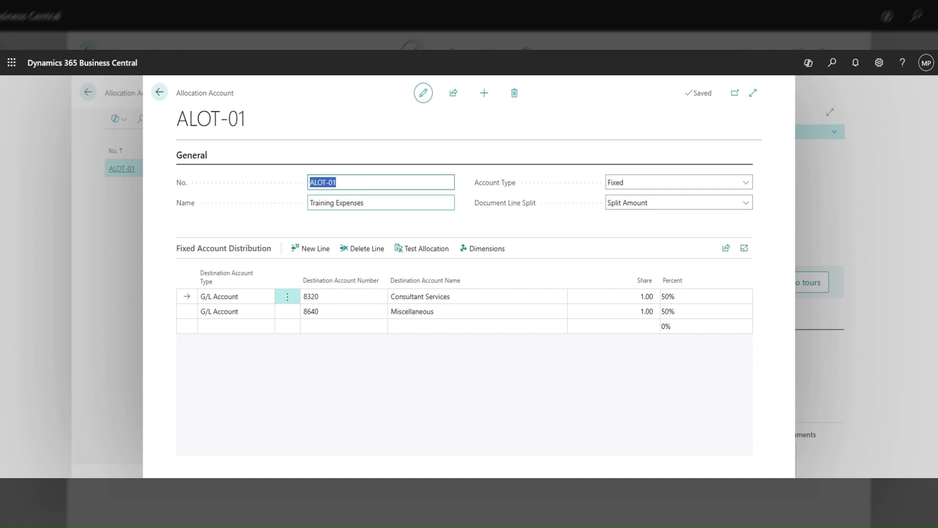
left_click(381, 202)
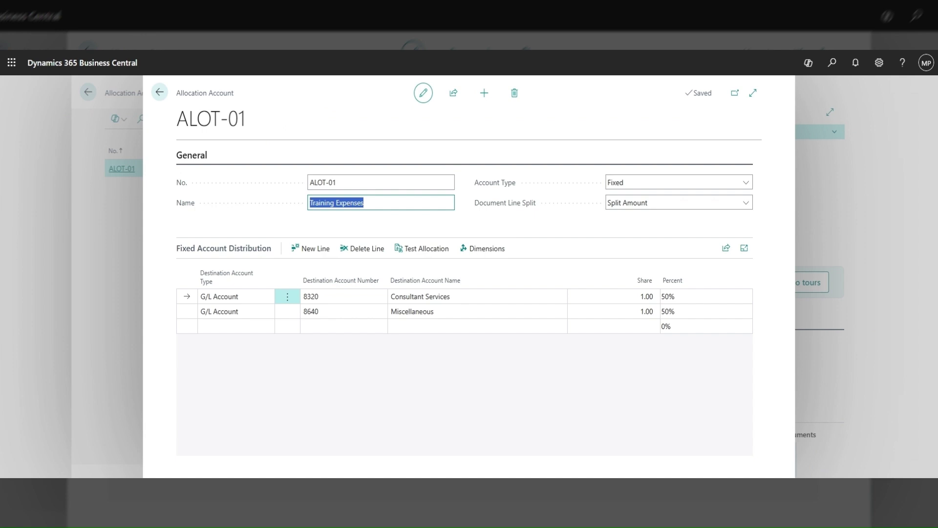
left_click(450, 234)
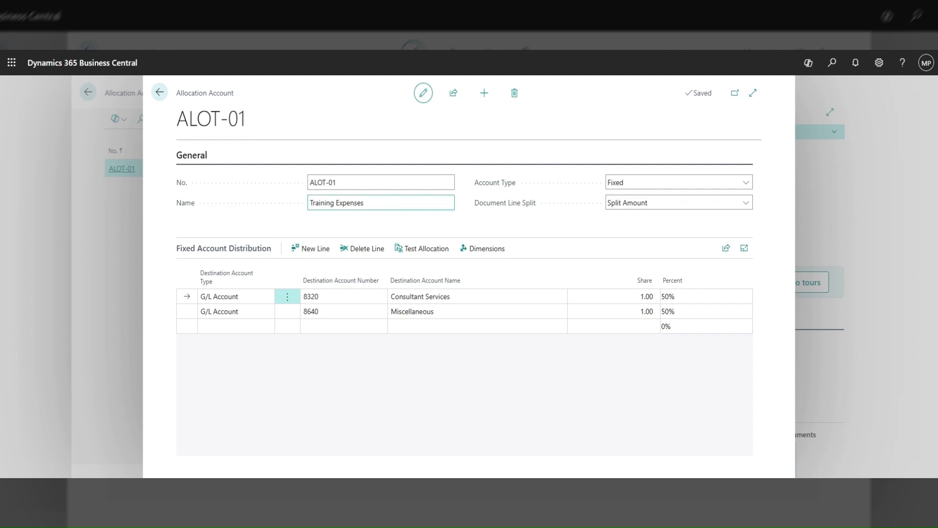
left_click(381, 203)
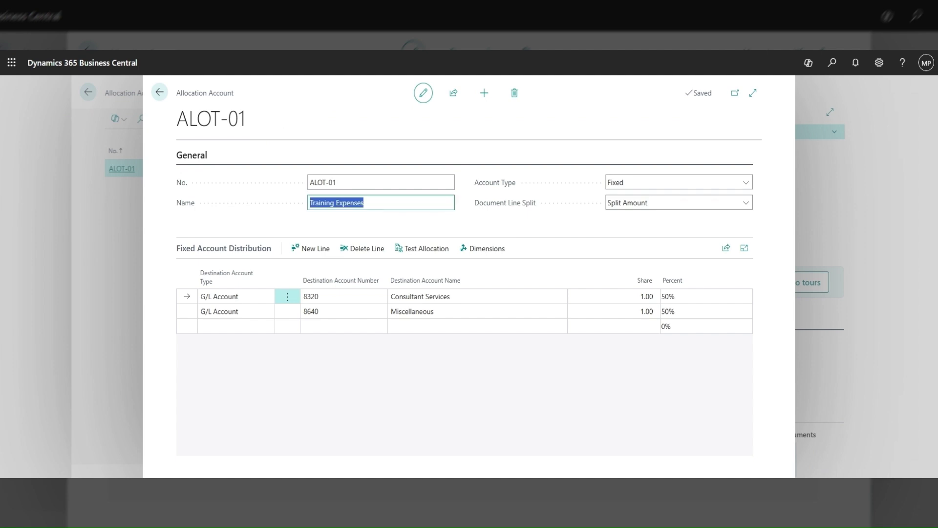
left_click(439, 228)
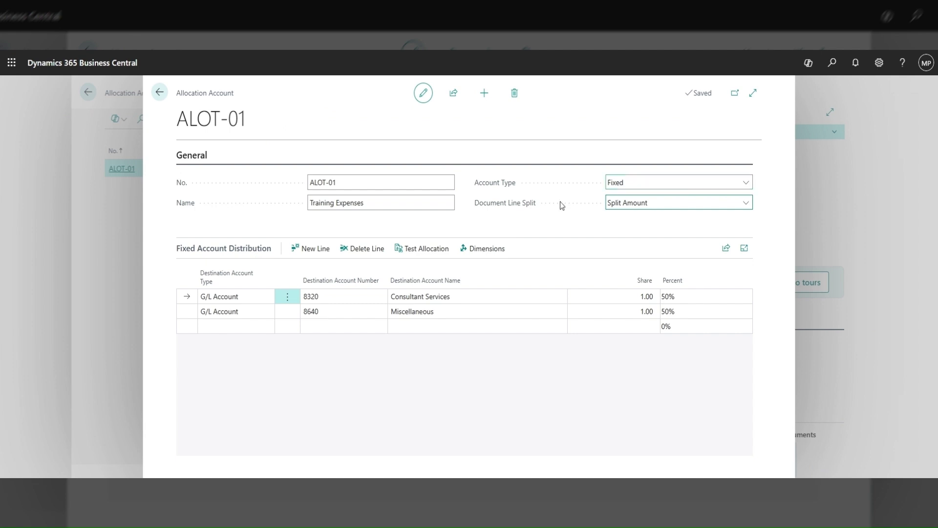
mouse_move(515, 209)
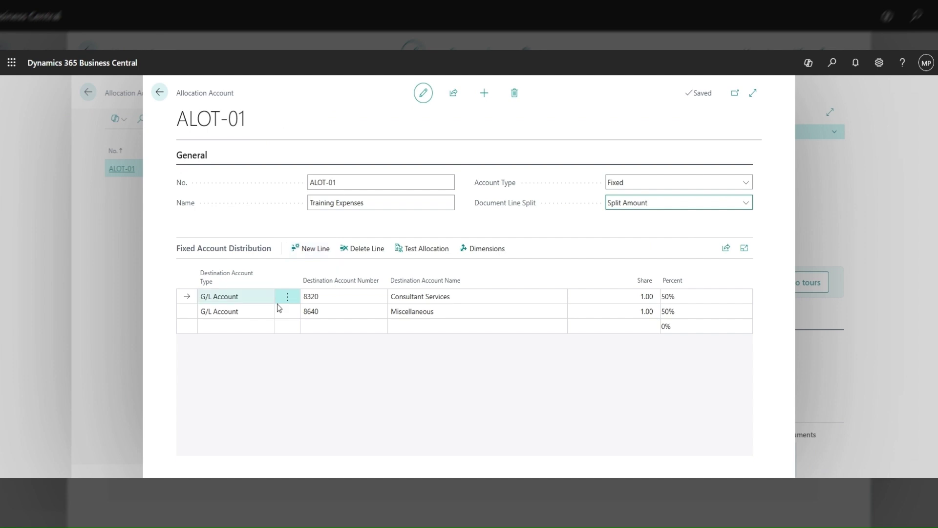
left_click(288, 297)
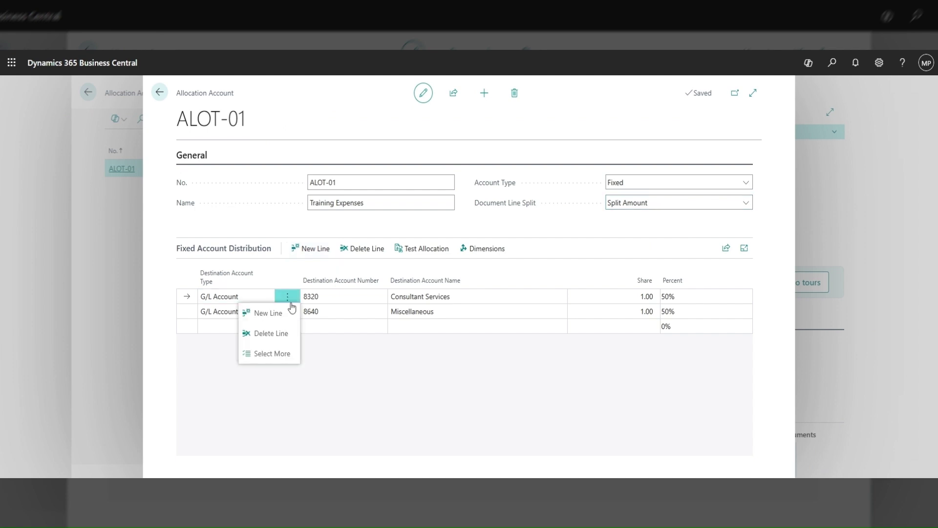
left_click(287, 353)
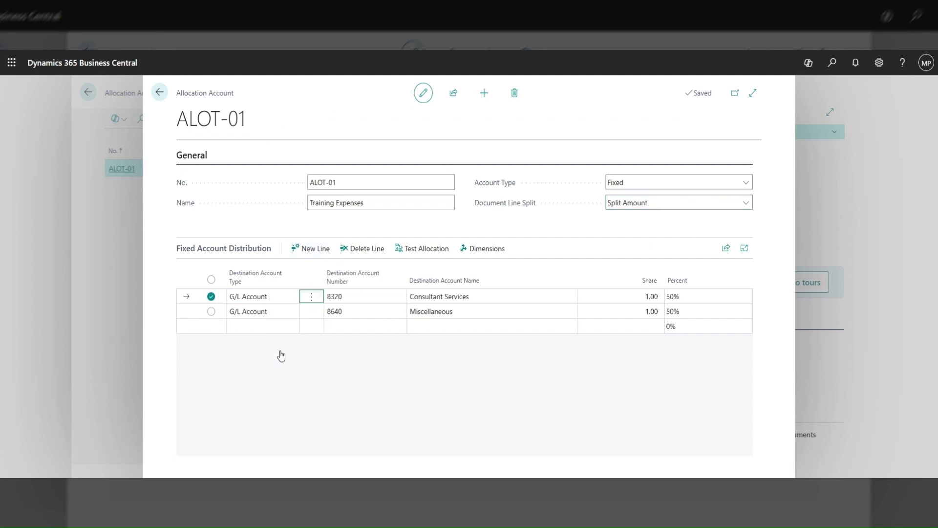
left_click(210, 297)
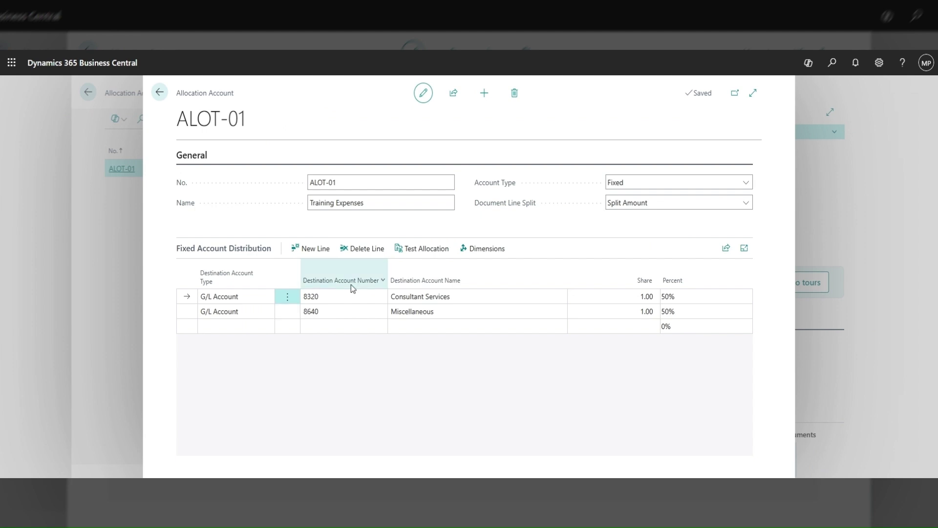
Run Test Allocation to examine how the amount is divided between the destination accounts, and close the preview
left_click(426, 250)
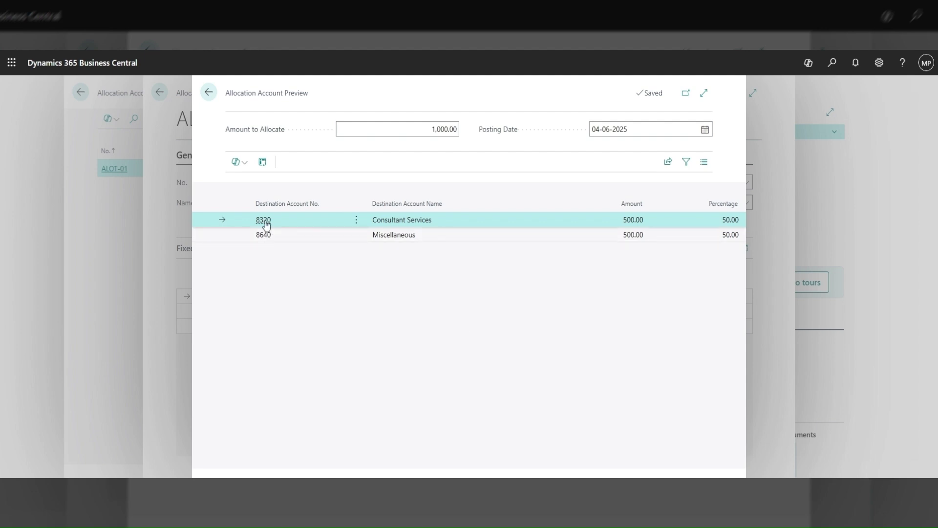
mouse_move(267, 224)
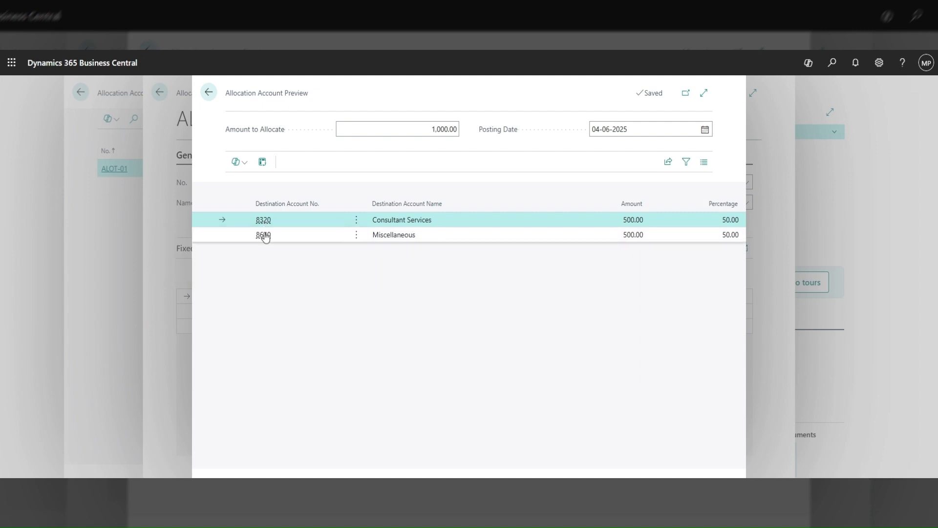
left_click(265, 238)
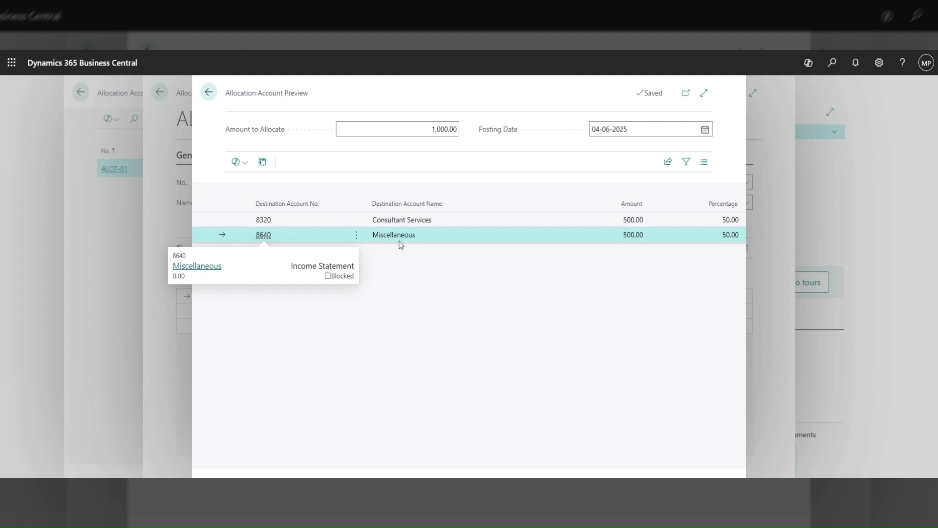
left_click(429, 130)
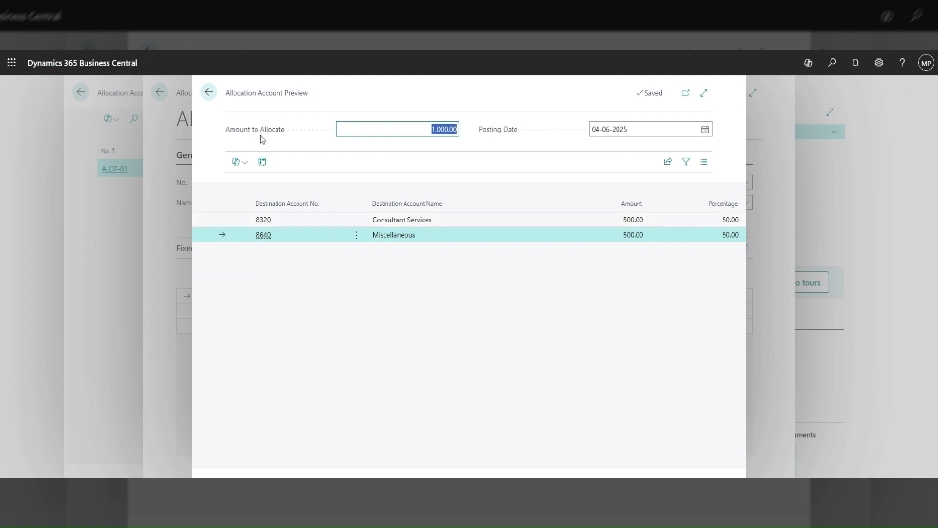
left_click(210, 93)
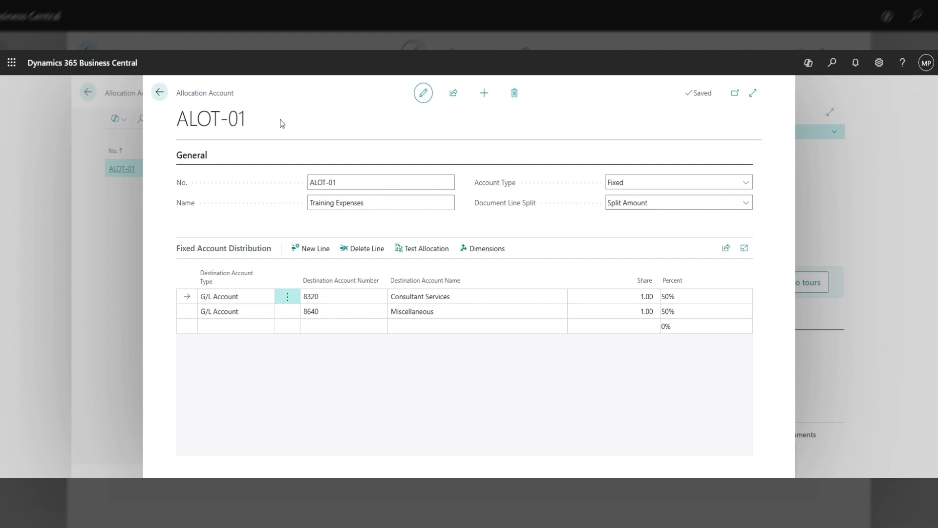
Recheck the account's No. and Name fields on the allocation account card
left_click(381, 182)
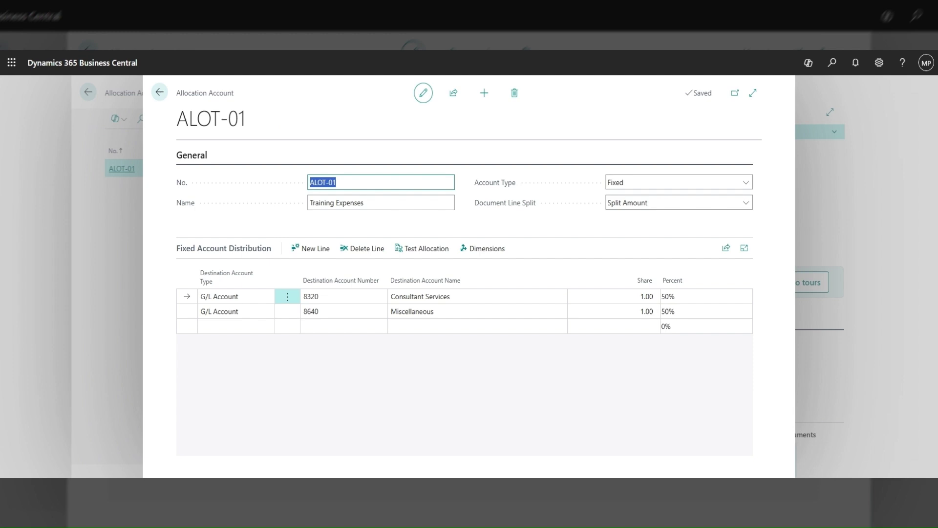
left_click(377, 203)
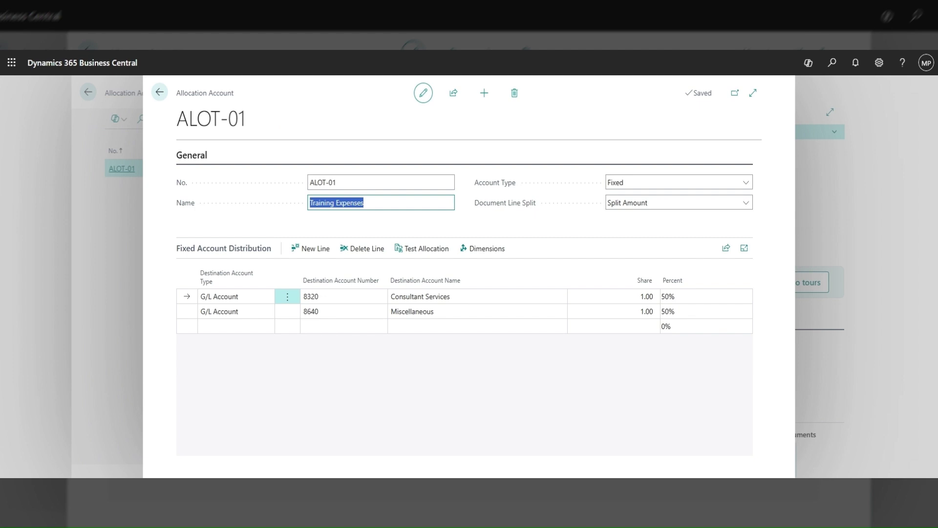
left_click(376, 202)
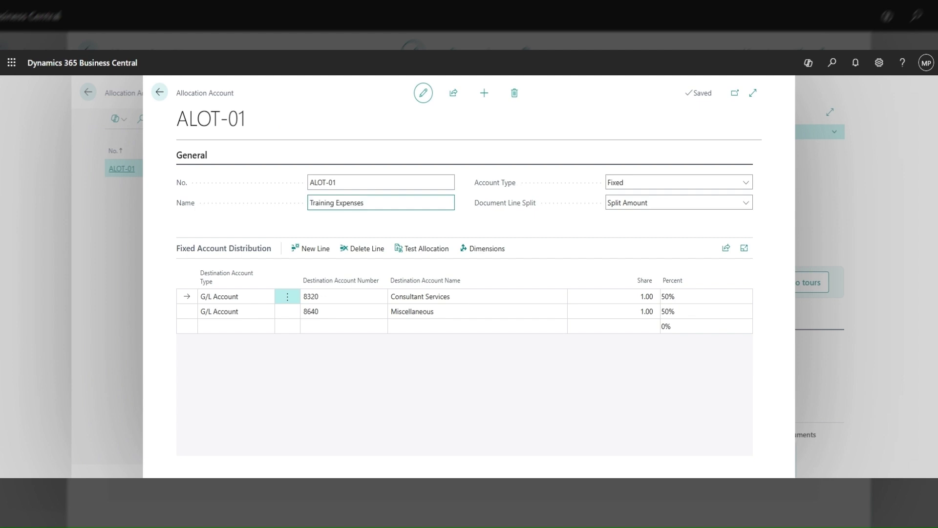
left_click_drag(372, 203, 306, 202)
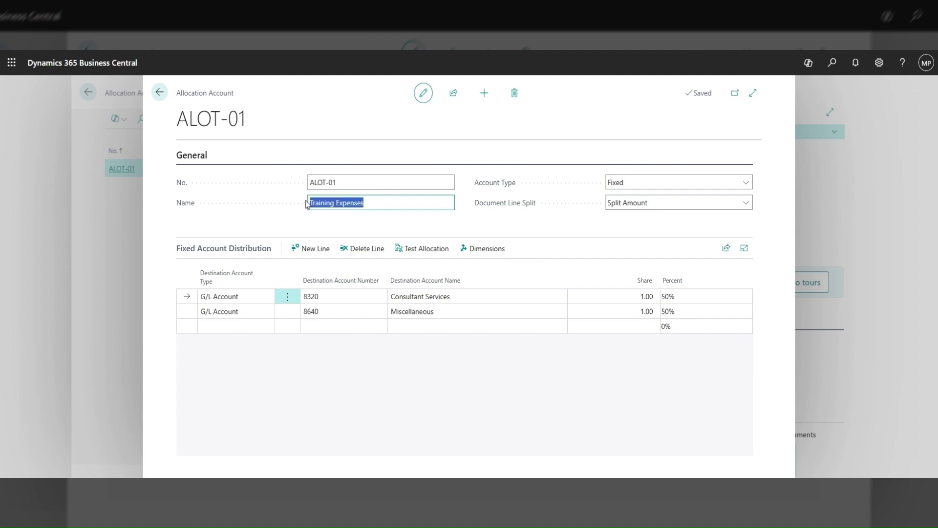
left_click(376, 202)
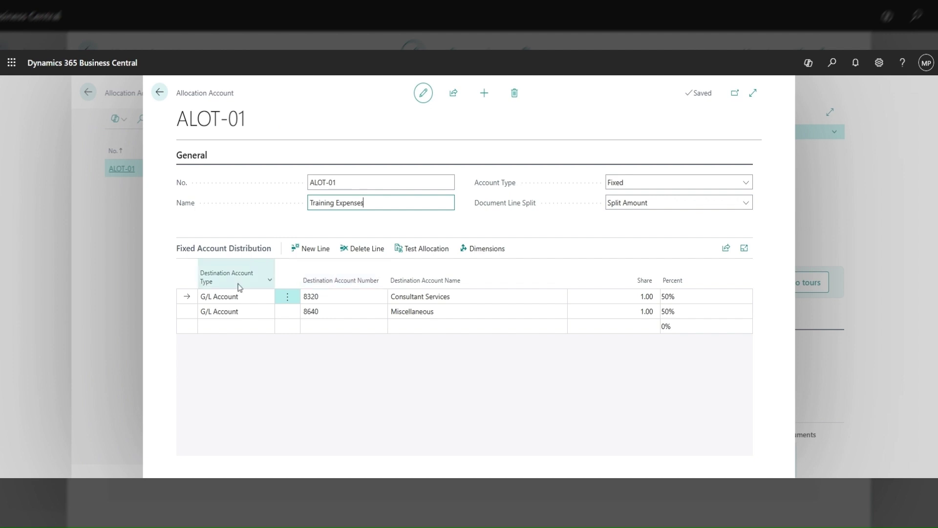
Examine the Destination Account Type and the selectable Destination Account Numbers on the Consultant Services distribution line
left_click(251, 301)
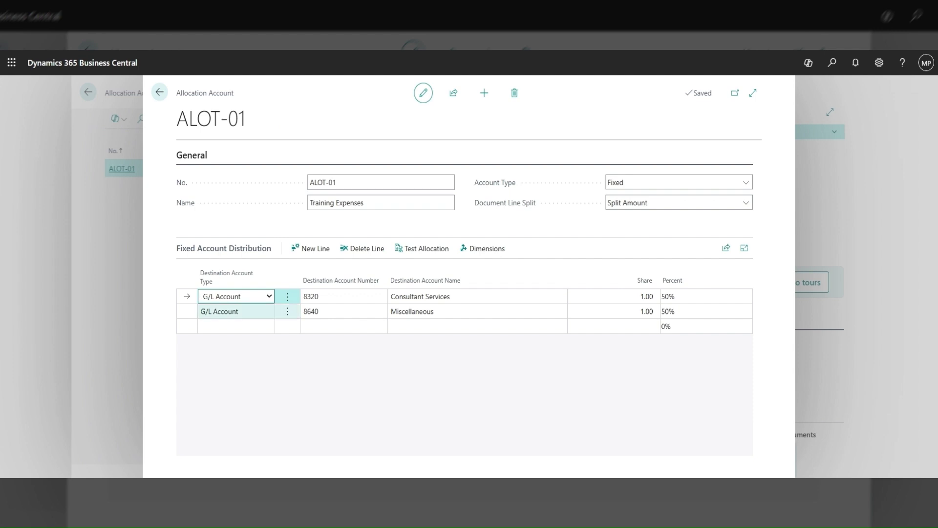
left_click(381, 203)
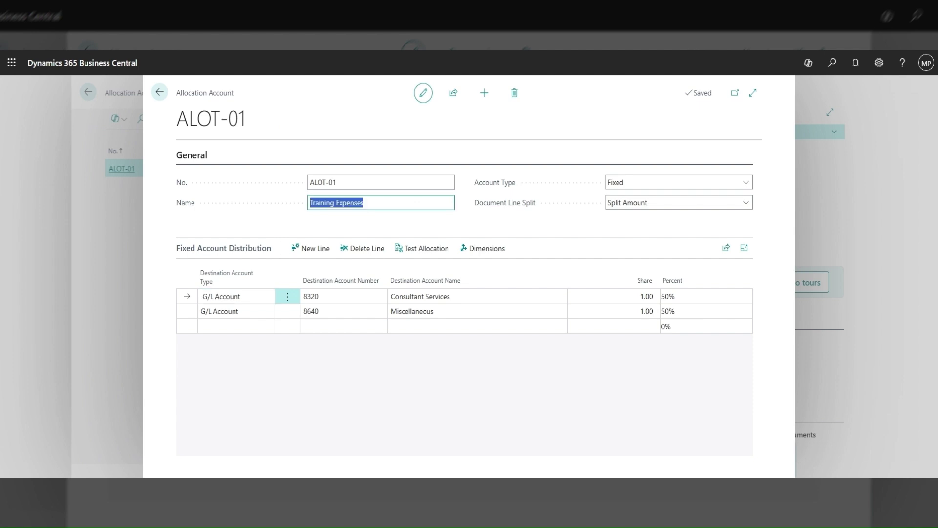
left_click(264, 297)
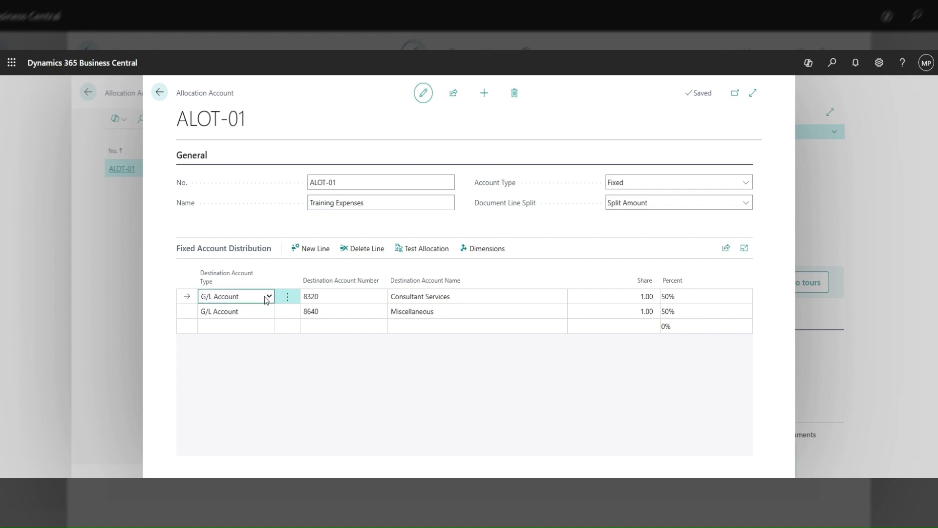
left_click(266, 299)
left_click(343, 296)
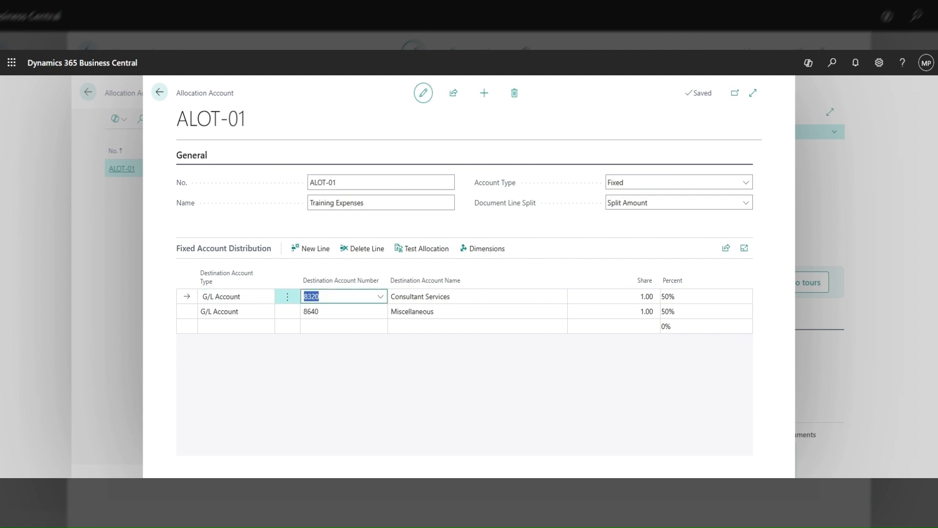
left_click(240, 302)
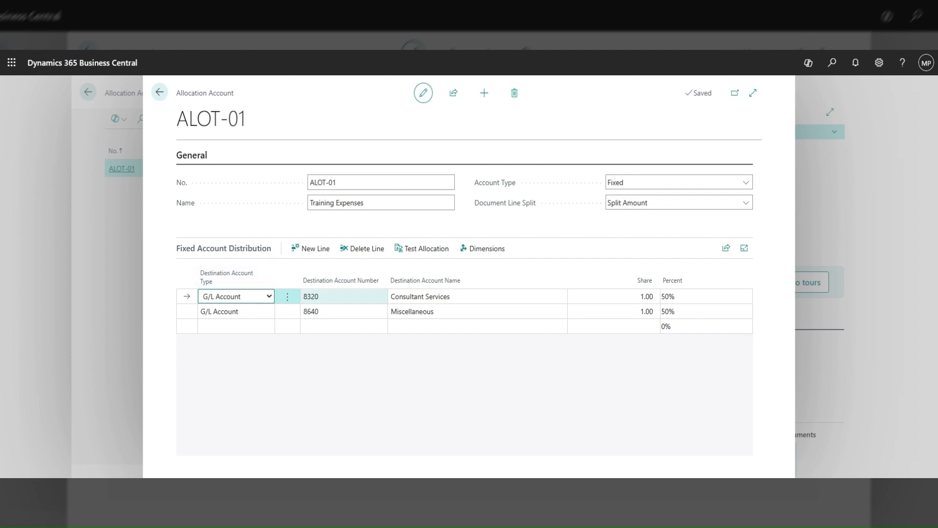
left_click(342, 296)
left_click(381, 299)
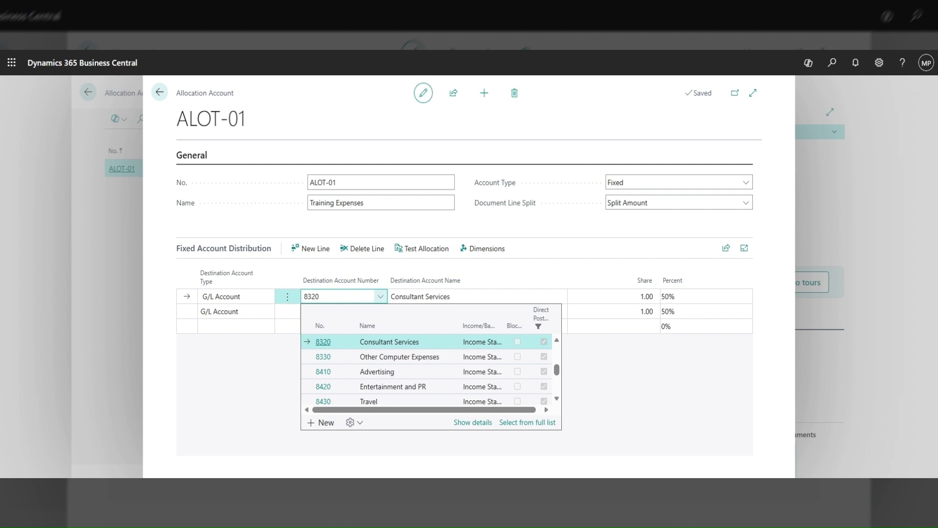
left_click(463, 299)
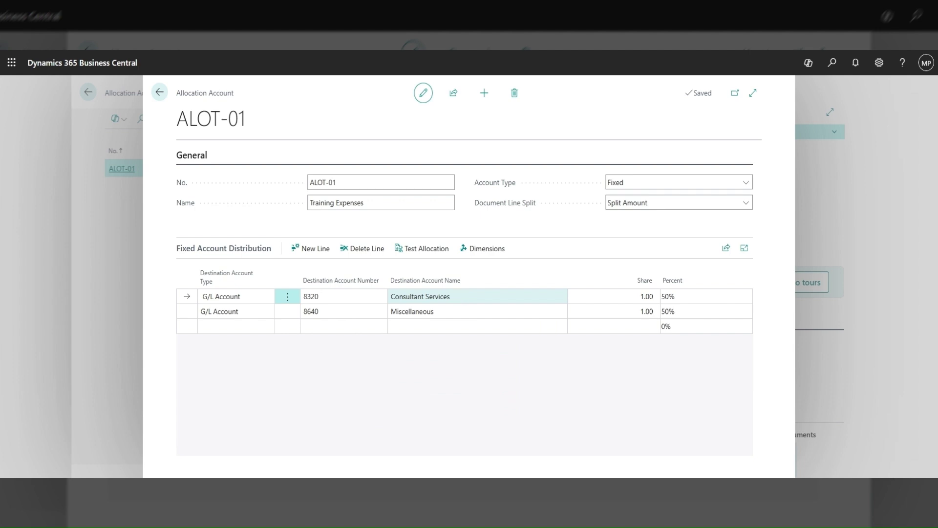
Examine the Destination Account Number, Destination Account Name, Share and Percent on the Consultant Services distribution line
left_click(613, 297)
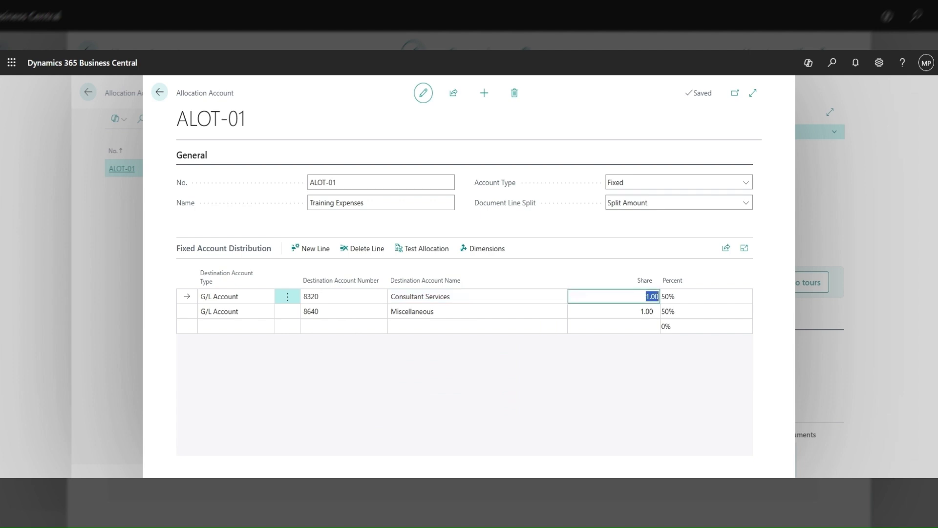
left_click(694, 299)
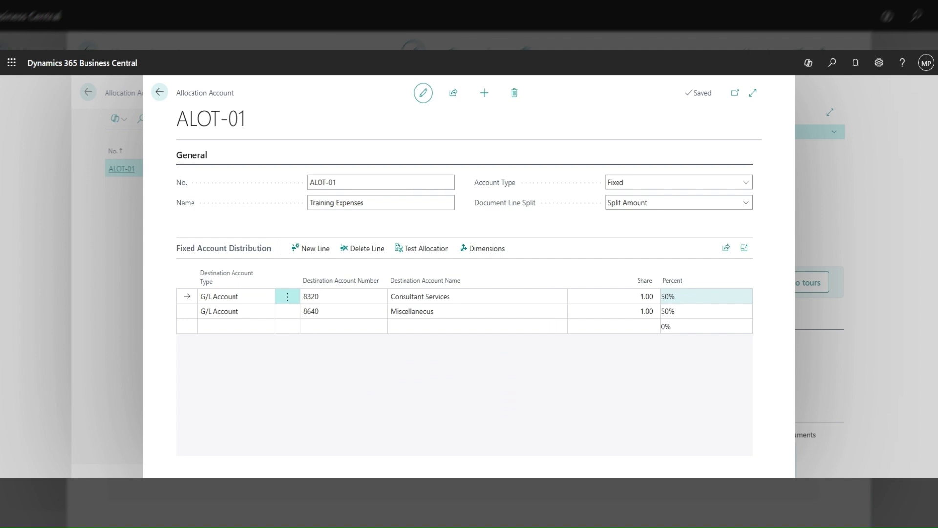
left_click(450, 315)
left_click(337, 297)
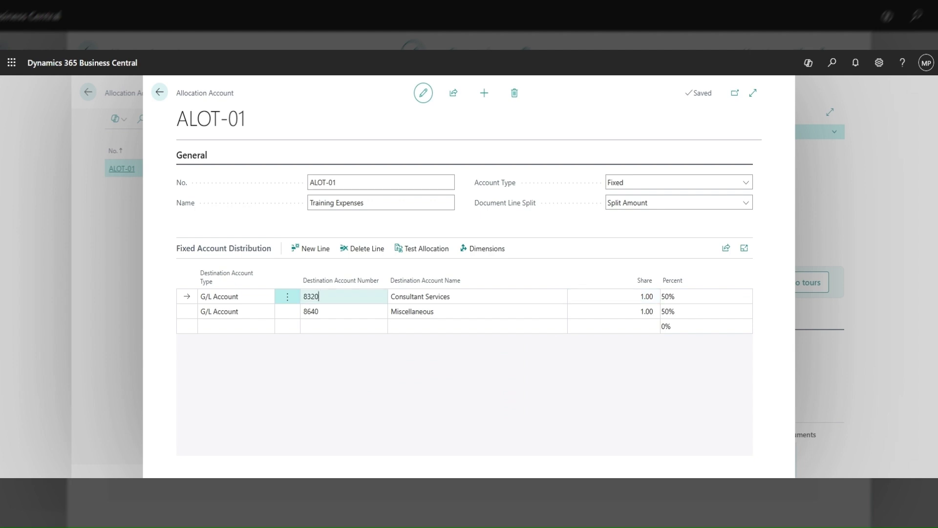
left_click(262, 301)
left_click(338, 296)
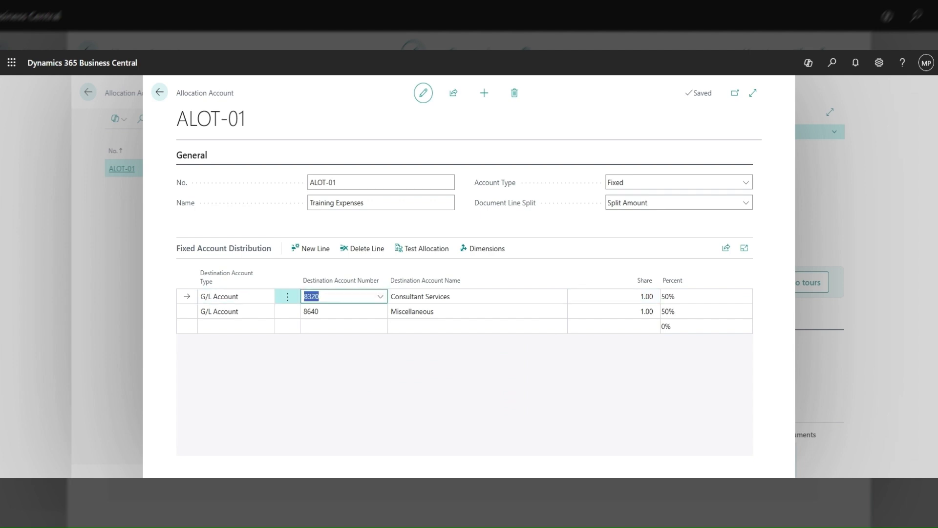
left_click(443, 301)
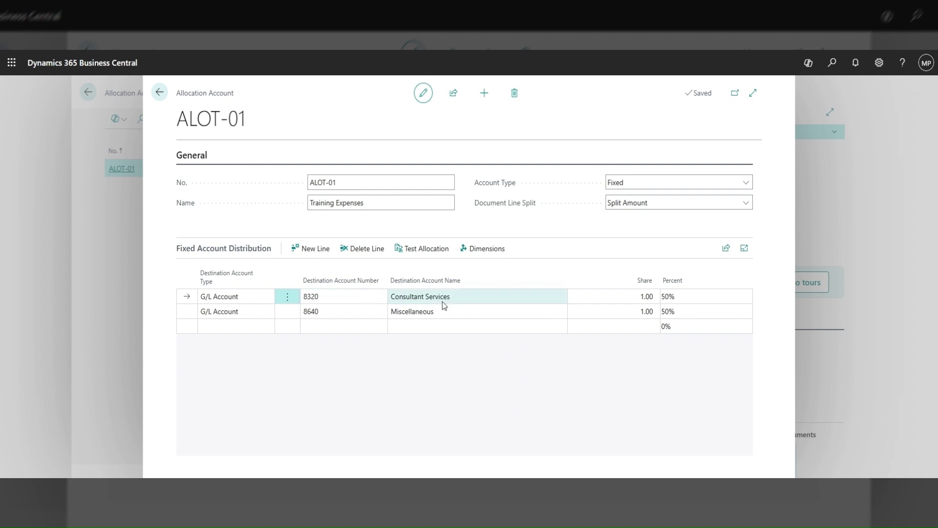
key("Tab")
left_click(631, 296)
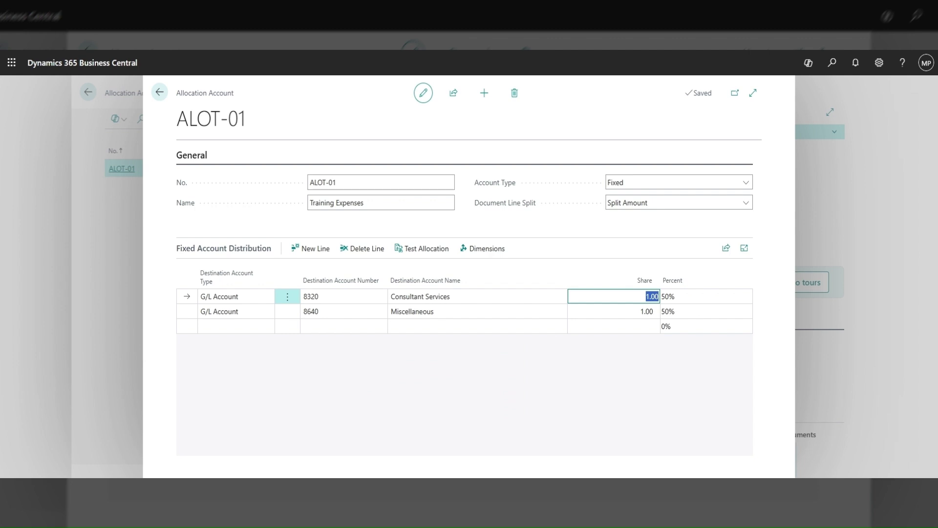
left_click(382, 203)
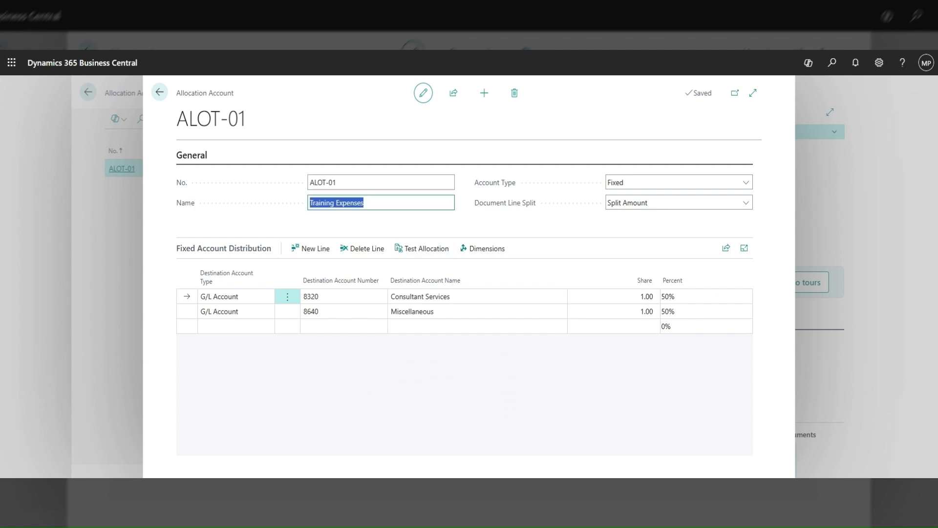
Compare the Share and Percent values of the Consultant Services and Miscellaneous distribution lines
left_click(635, 297)
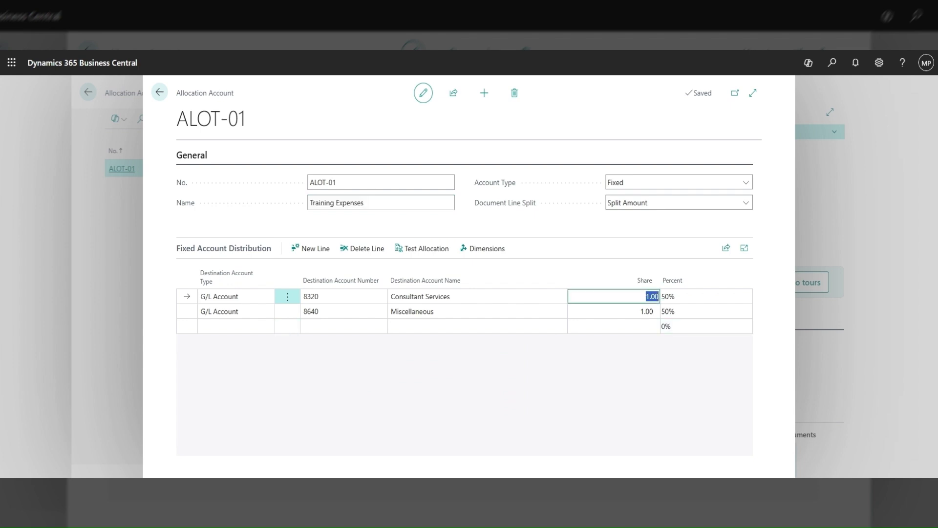
left_click(620, 312)
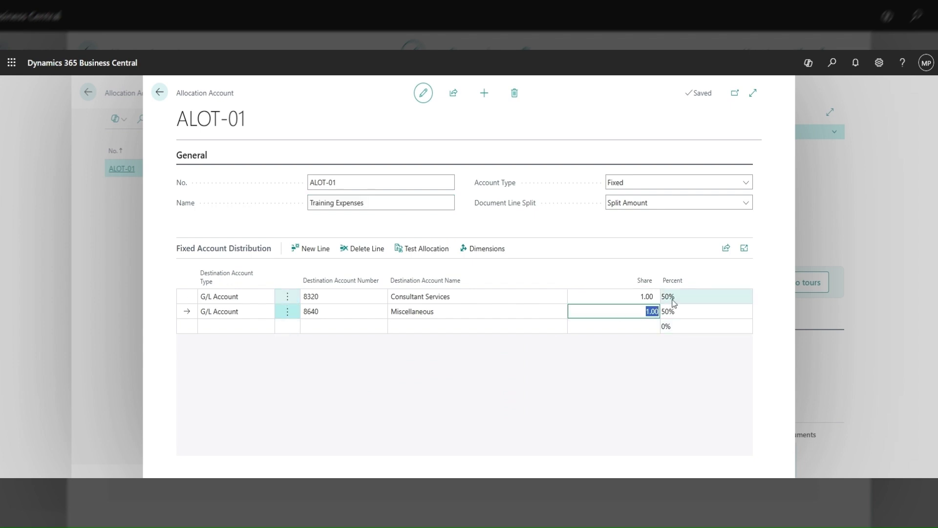
left_click(682, 301)
left_click(684, 313)
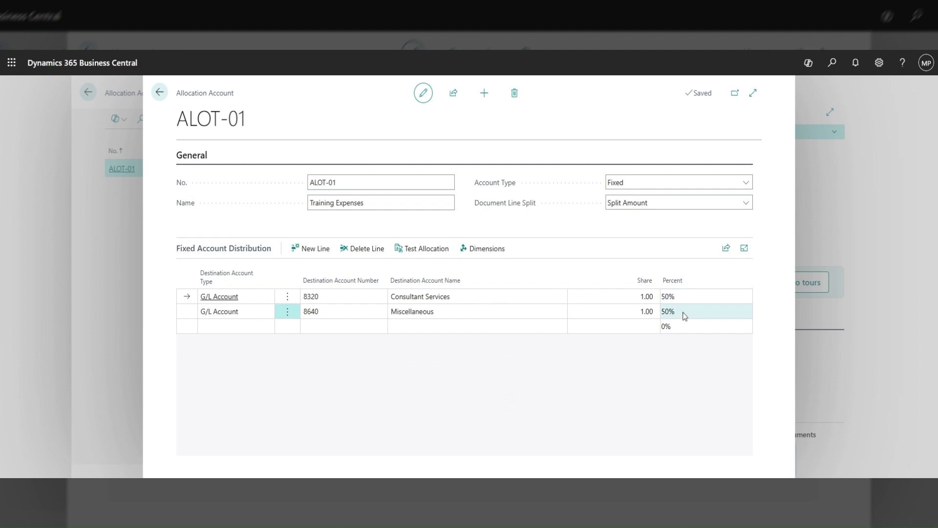
left_click(679, 301)
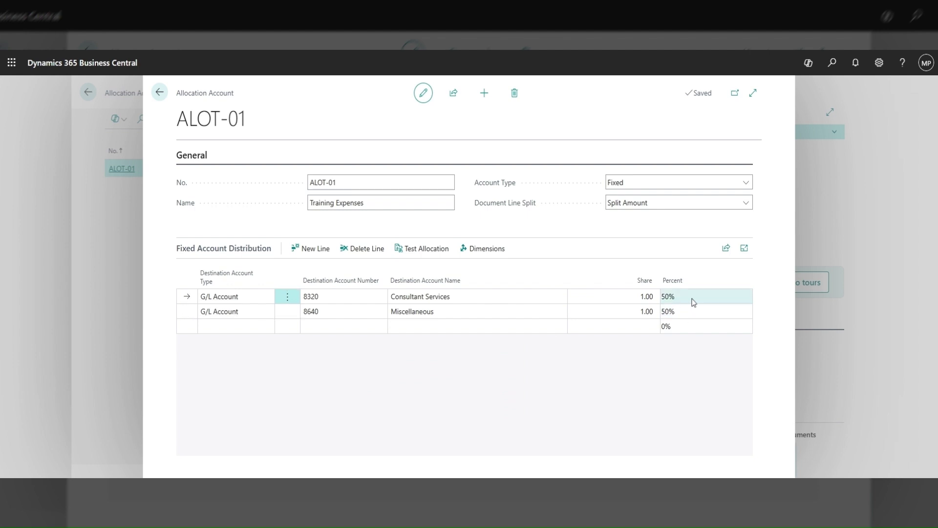
left_click(689, 316)
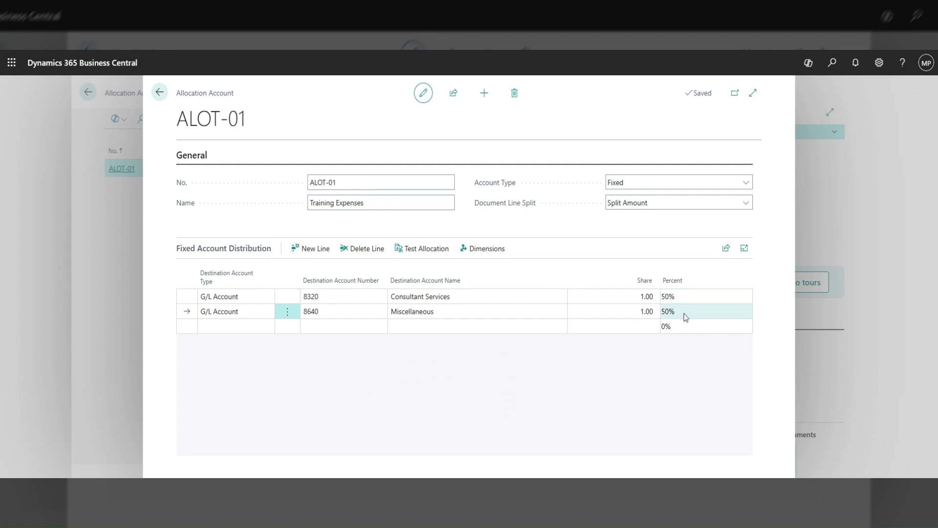
Examine the Destination Account Type, selectable Destination Account Numbers and account name on the Miscellaneous distribution line
left_click(343, 311)
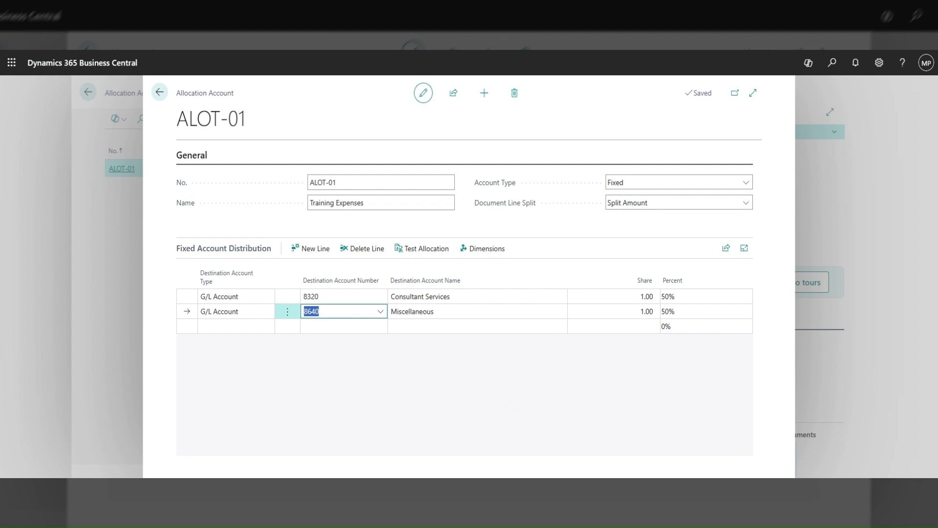
left_click(244, 317)
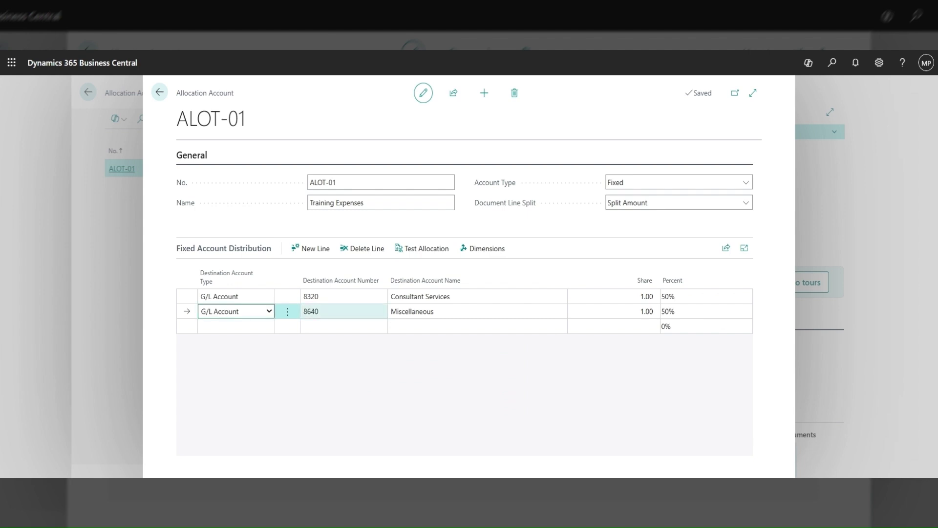
left_click(341, 314)
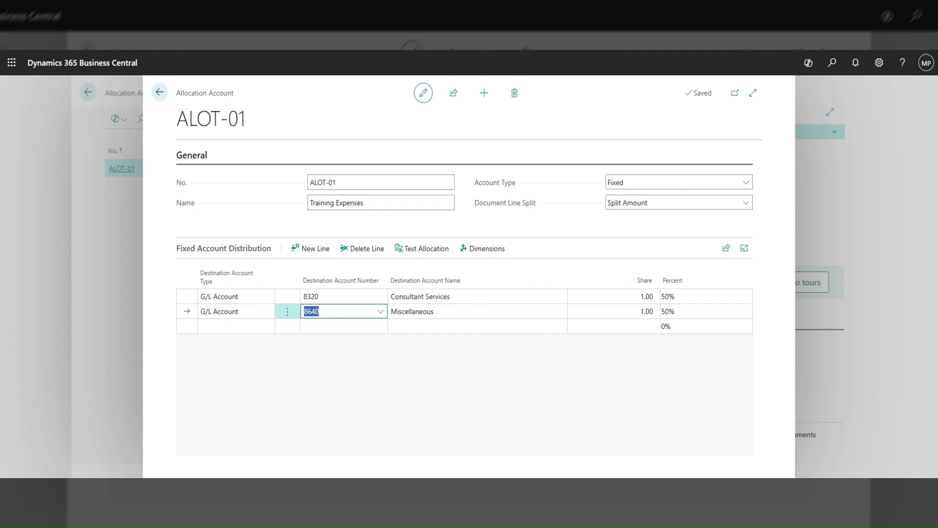
left_click(381, 312)
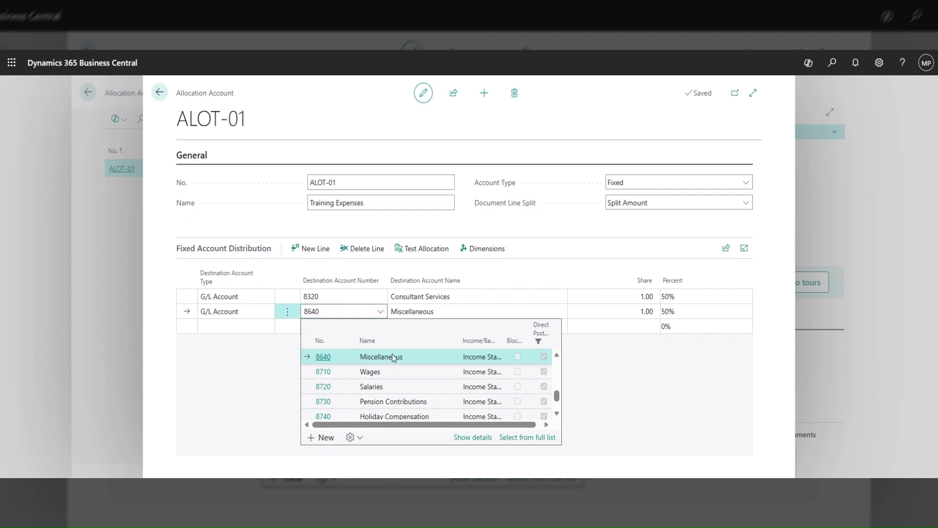
left_click(450, 317)
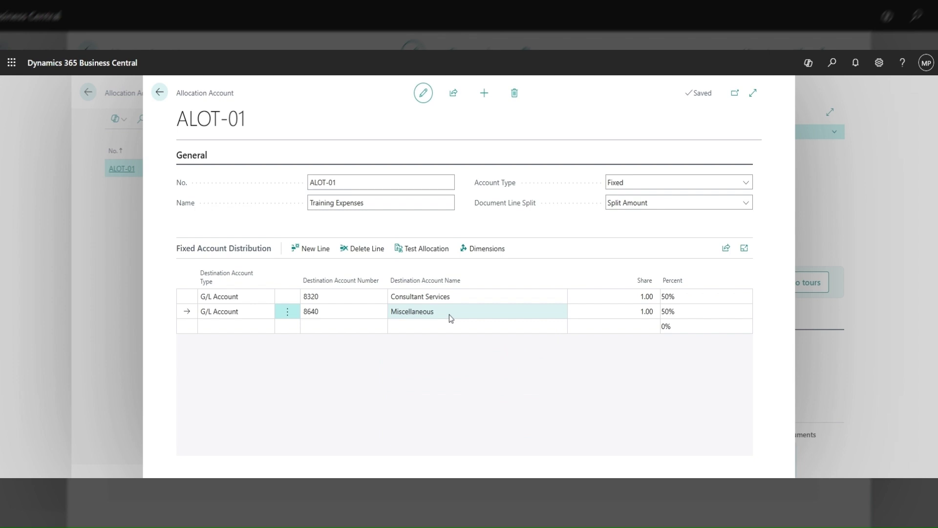
left_click(359, 315)
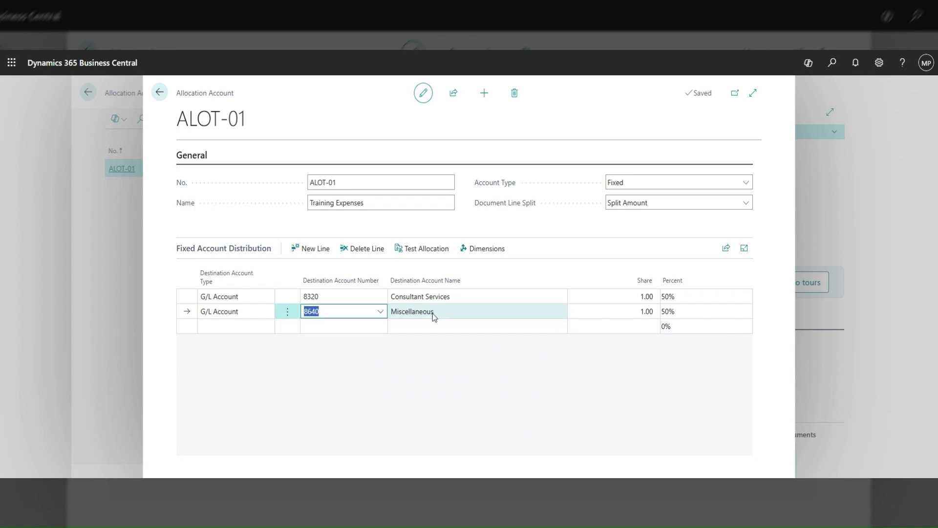
left_click(435, 315)
key("Tab")
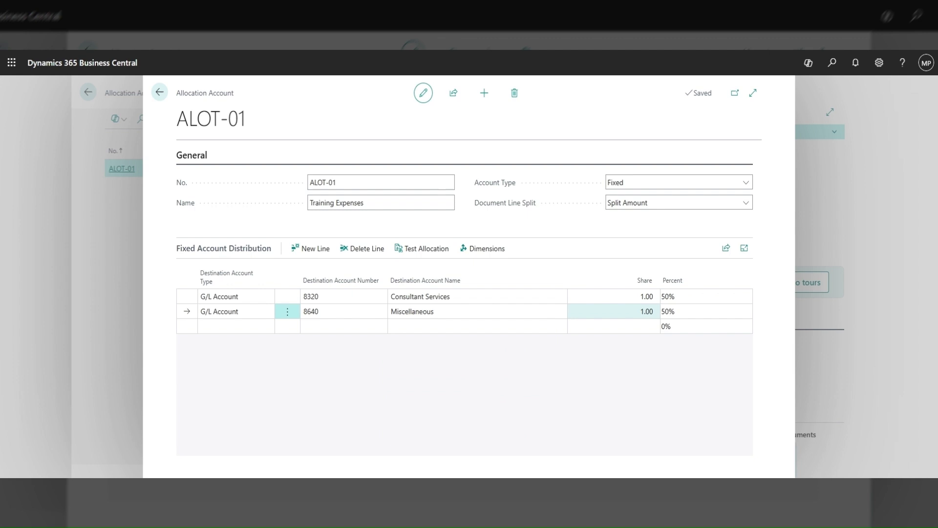
Recheck how the Share on the Miscellaneous line relates to the Percent of both distribution lines
left_click(672, 316)
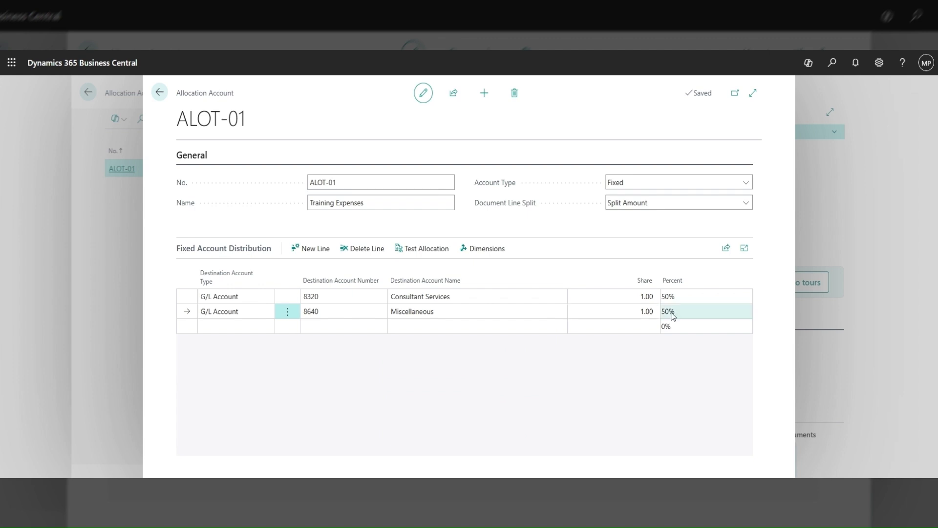
left_click(674, 302)
left_click(672, 302)
left_click(674, 317)
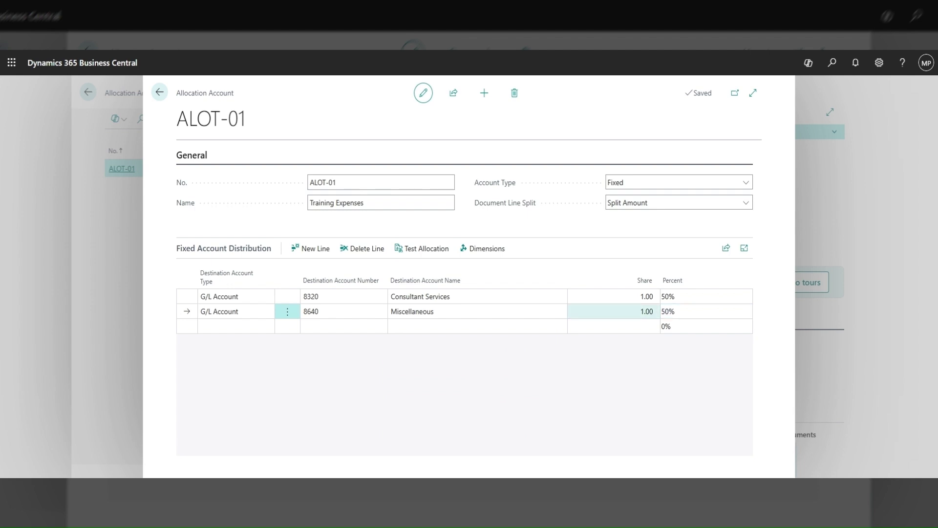
left_click(644, 311)
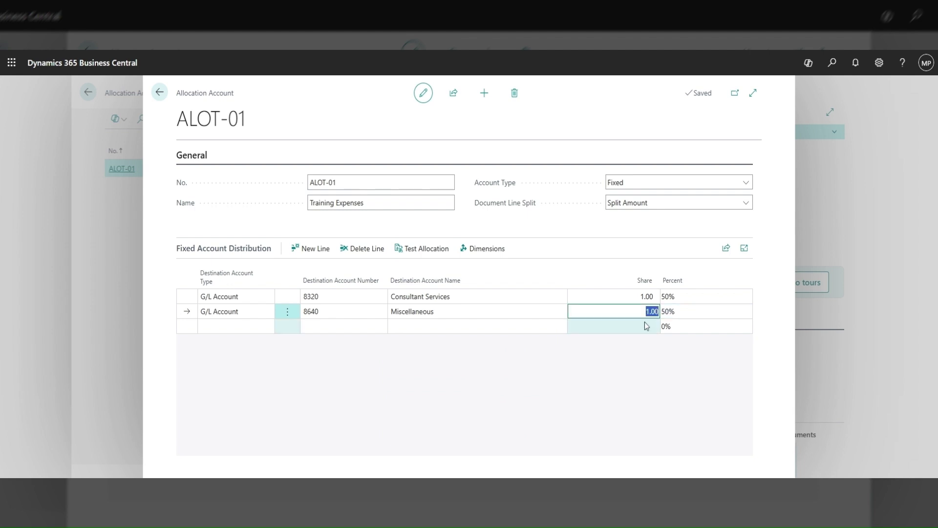
left_click(692, 316)
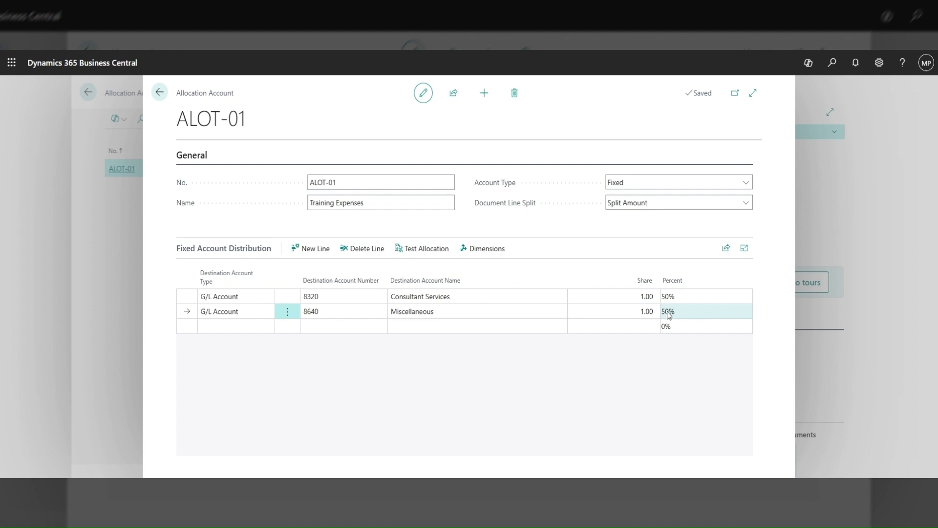
key("shift+Tab")
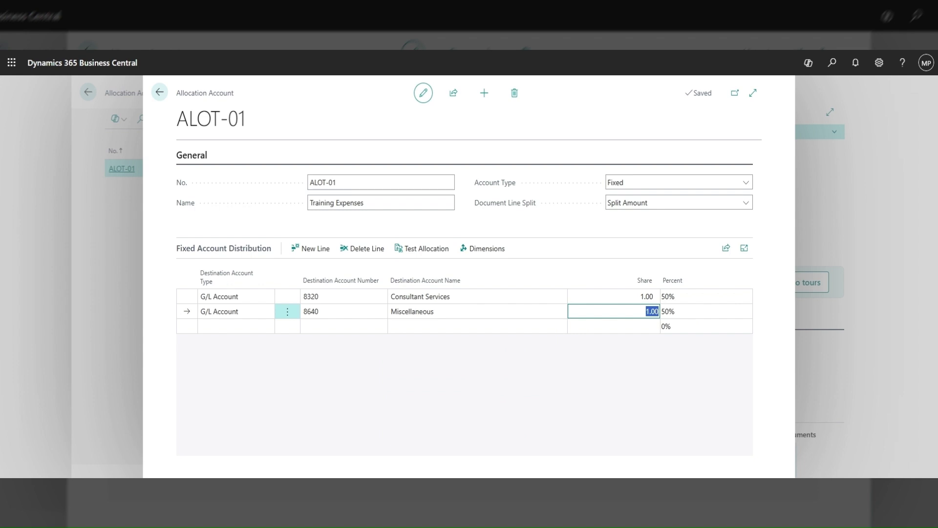
left_click(673, 315)
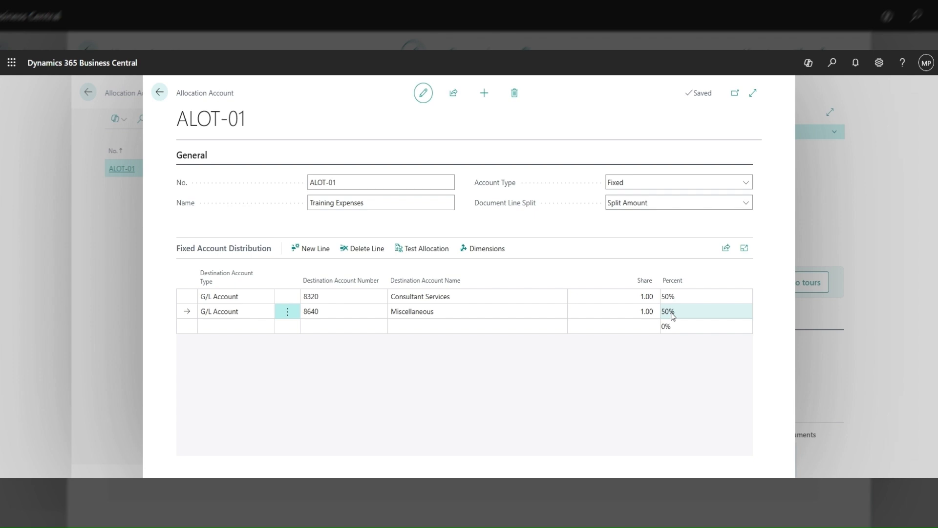
left_click(425, 309)
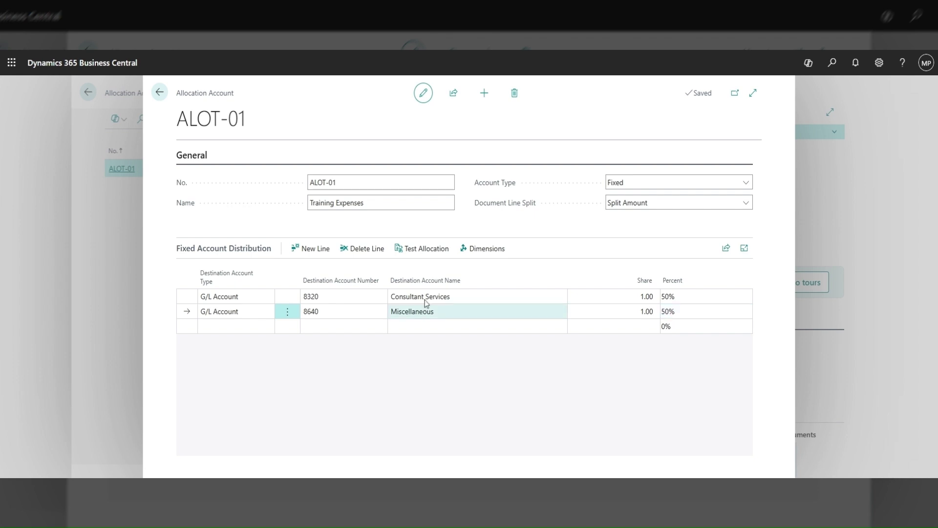
Run Test Allocation again to review the Amount to Allocate and its division between the accounts, and close the preview
left_click(431, 255)
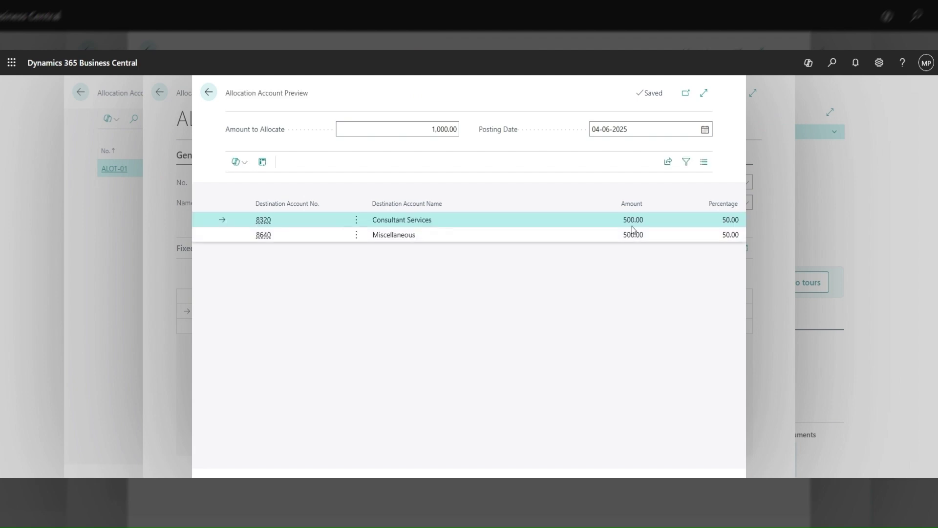
left_click(405, 129)
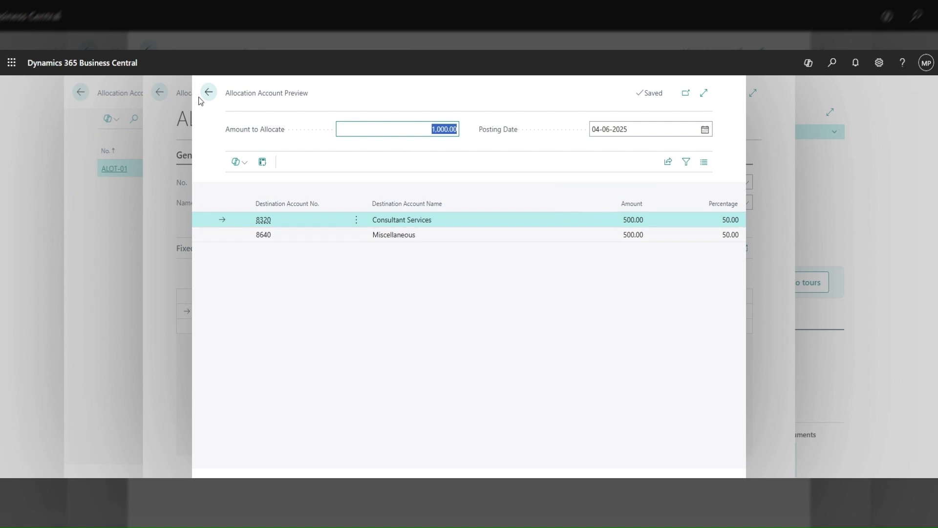
left_click(215, 98)
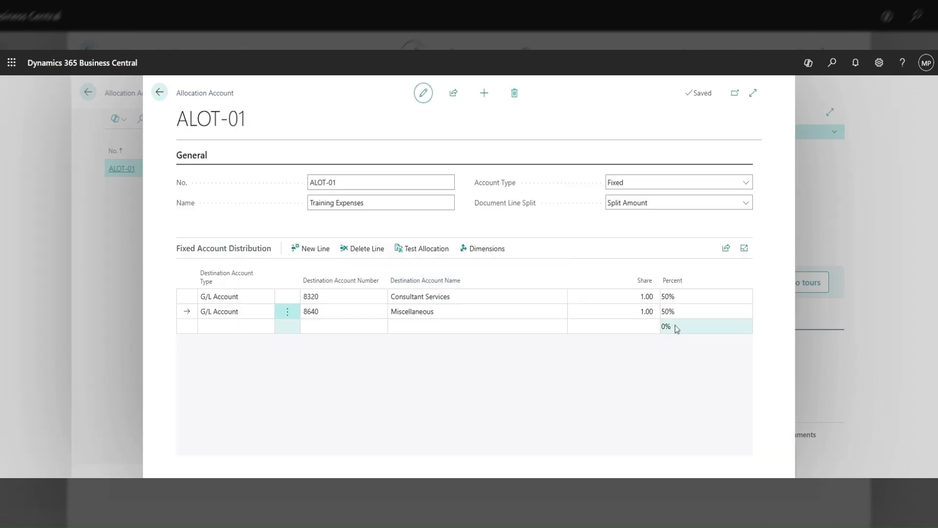
Open the dimension set entries of the Miscellaneous distribution line and set the first entry's Dimension Code to DEPARTMENT
left_click(468, 254)
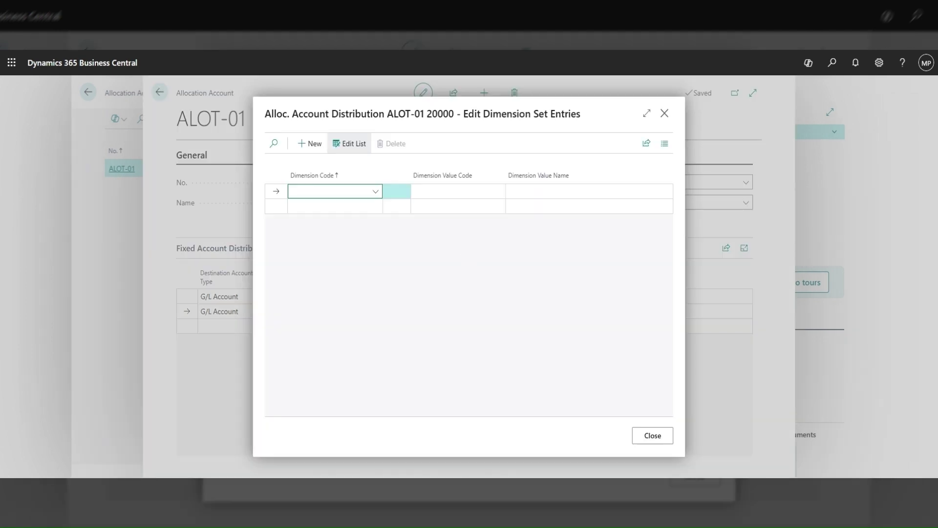
left_click(375, 191)
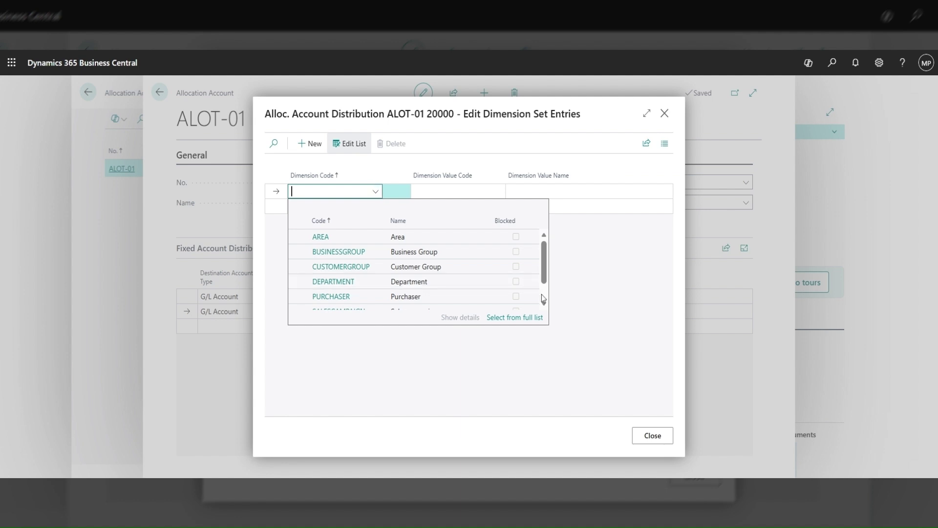
scroll(543, 299, "down", 1)
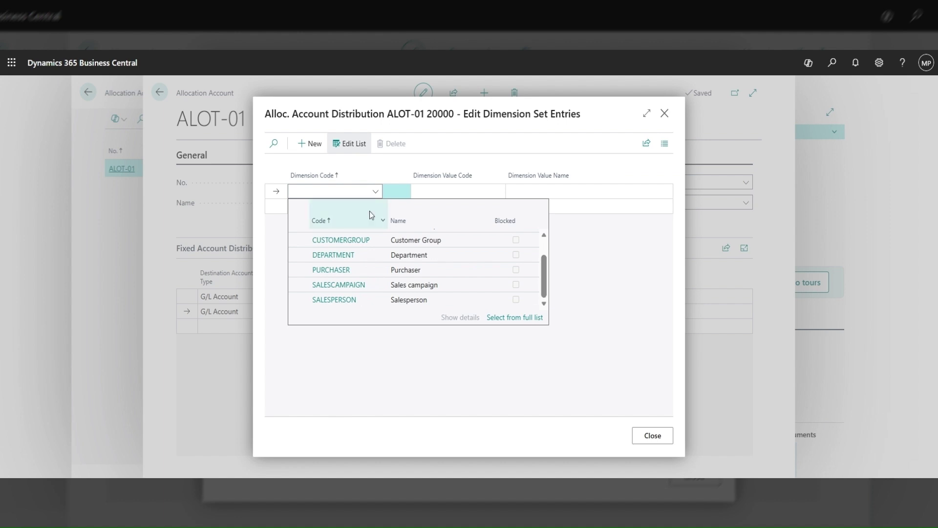
left_click(429, 192)
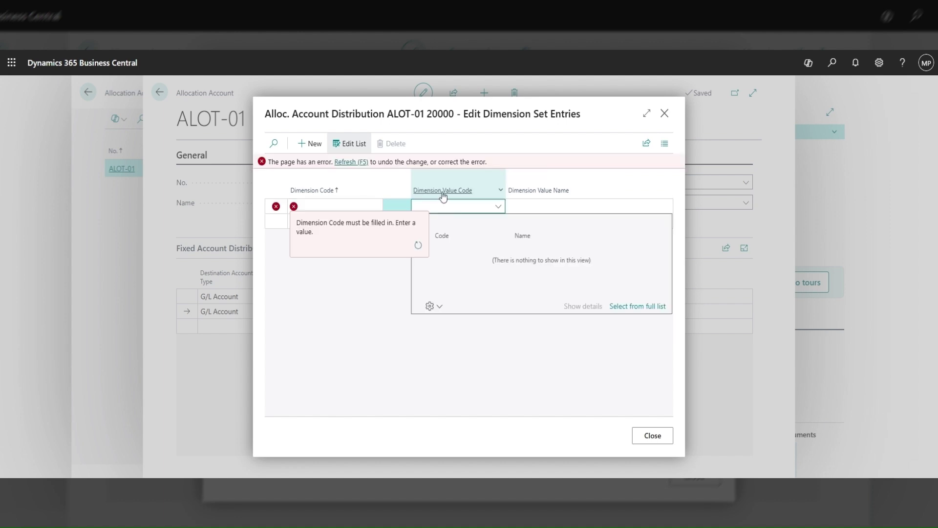
left_click(375, 206)
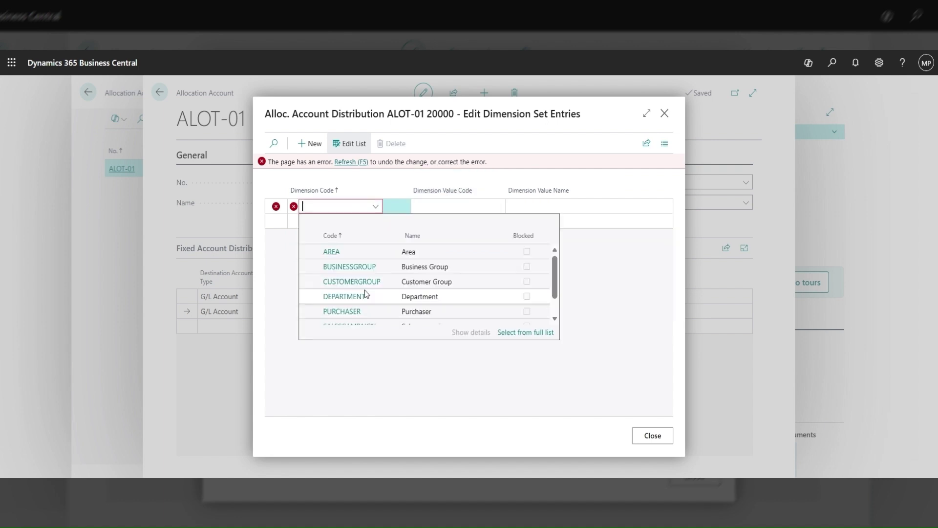
left_click(368, 299)
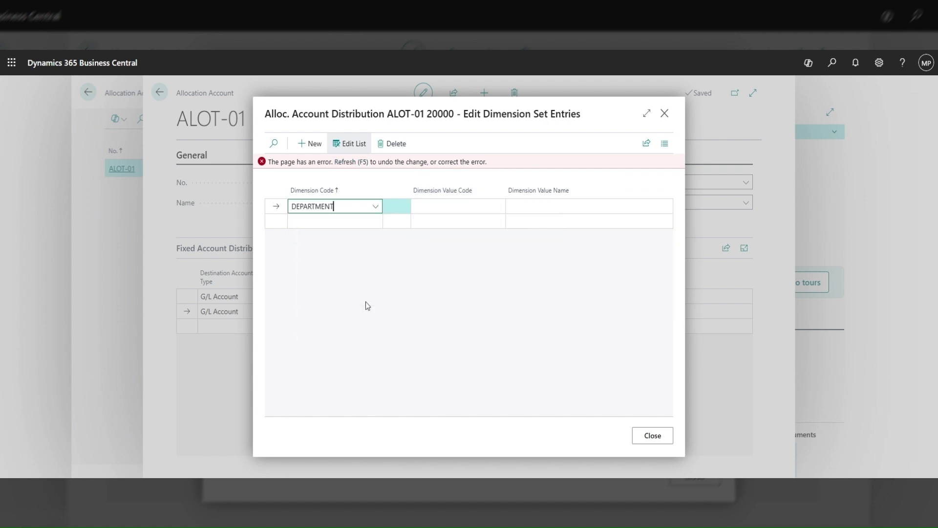
Set the Dimension Value Code of the DEPARTMENT dimension entry to ADM
left_click(498, 191)
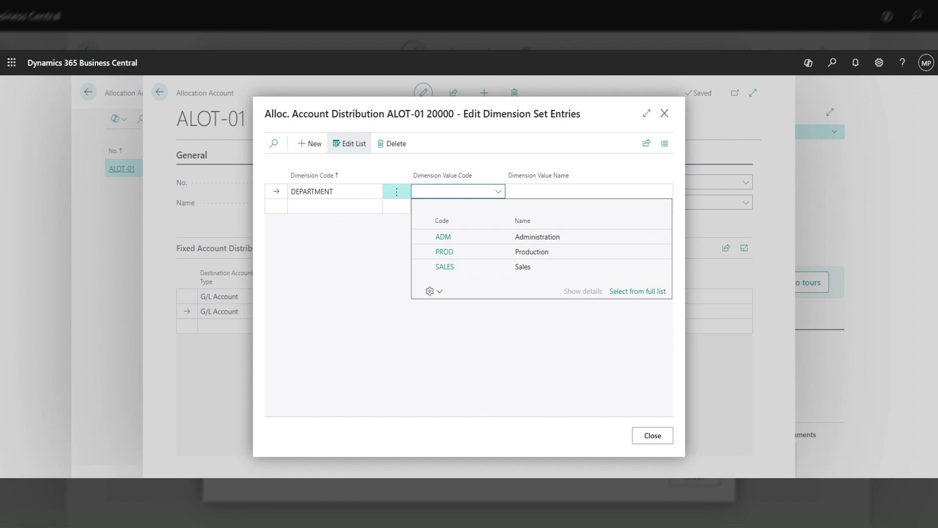
left_click(461, 238)
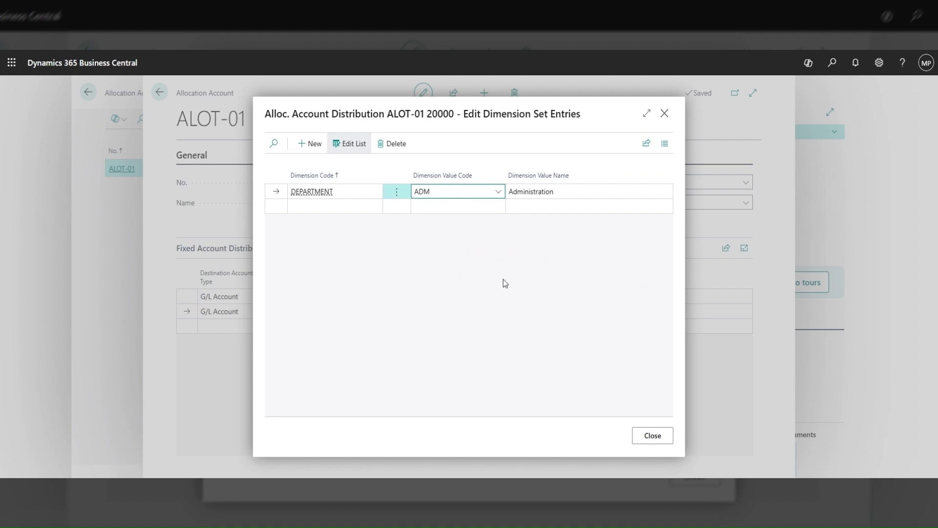
Delete the DEPARTMENT dimension entry from the Miscellaneous distribution line and close the dimension set entries
left_click(396, 193)
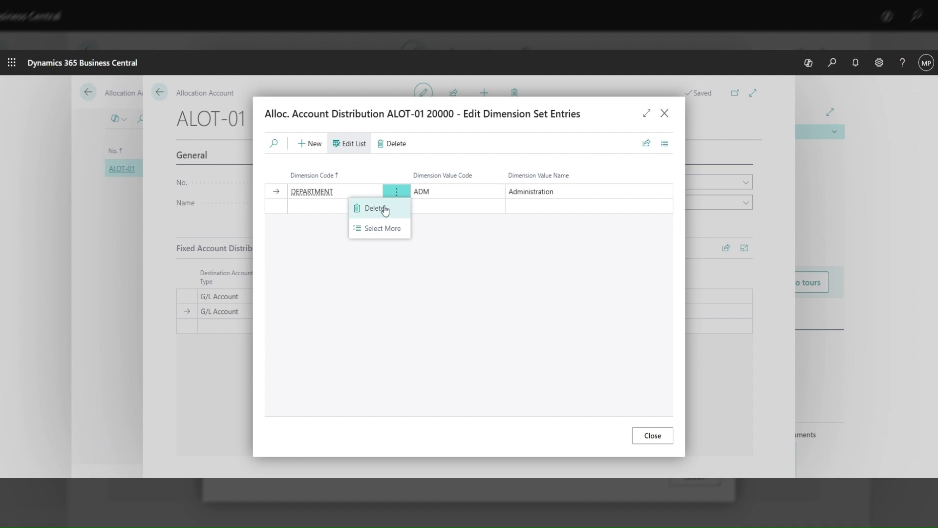
left_click(376, 208)
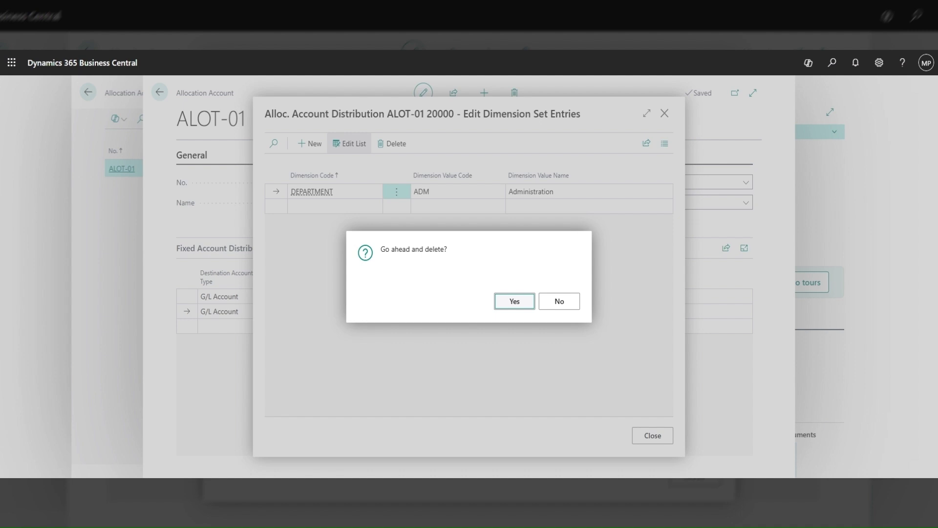
left_click(505, 306)
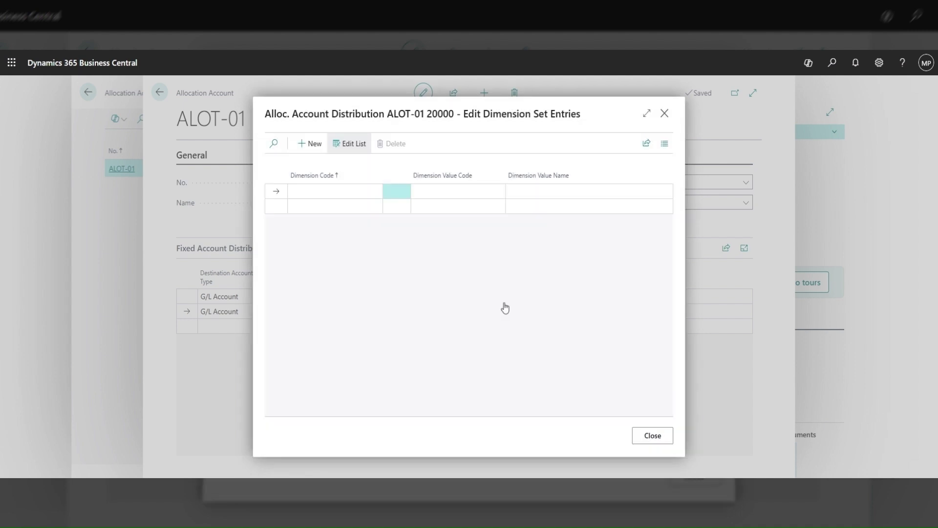
left_click(653, 437)
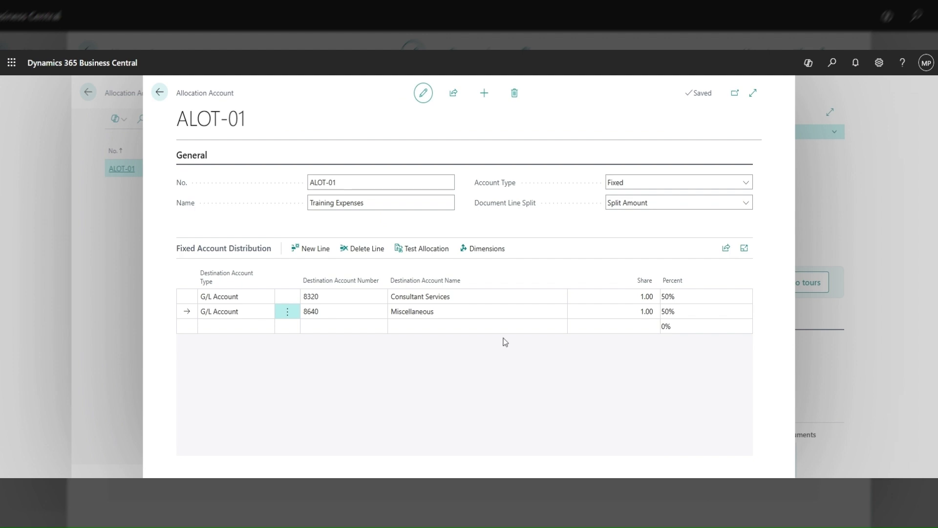
Recheck the Consultant Services line's Destination Account Type and the Name field of the allocation account
left_click(255, 302)
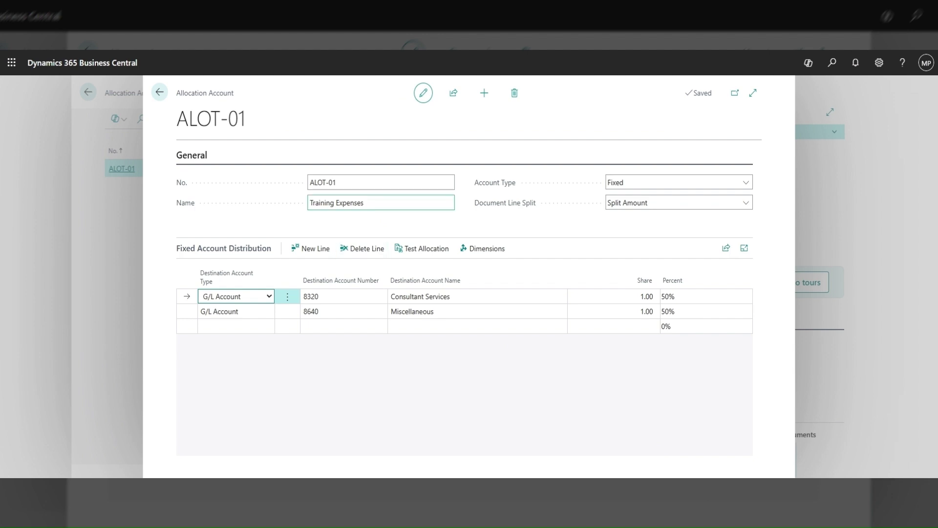
left_click(380, 203)
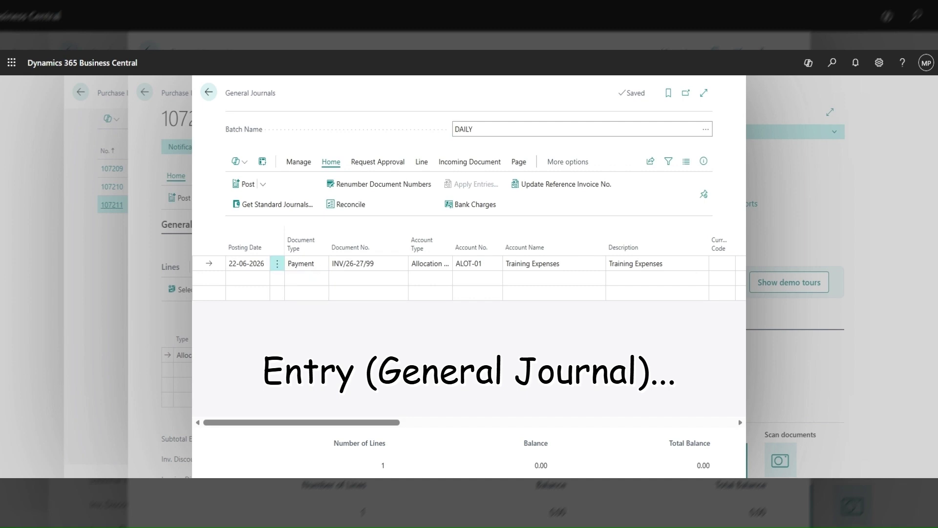
In the DAILY general journal, check the payment line's Account Type, the allocation accounts selectable as Account No., and its Account Name
left_click(448, 267)
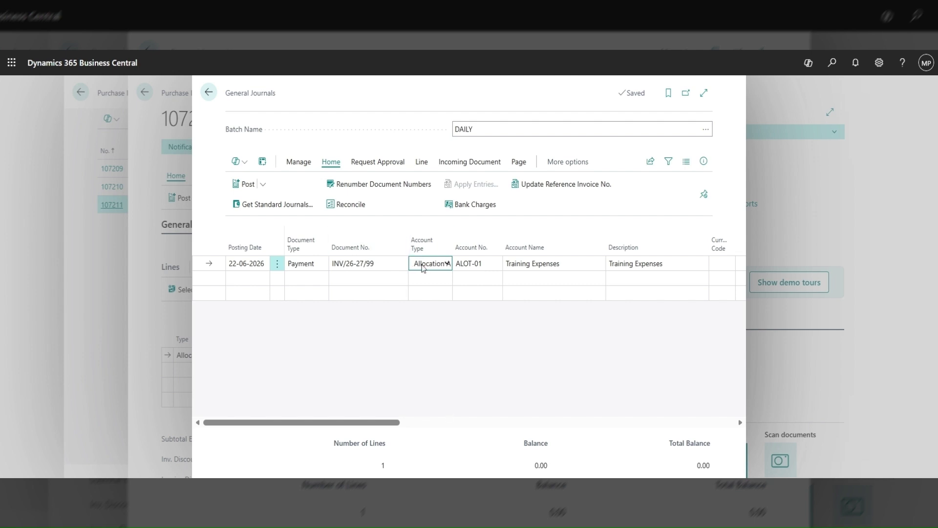
key("Tab")
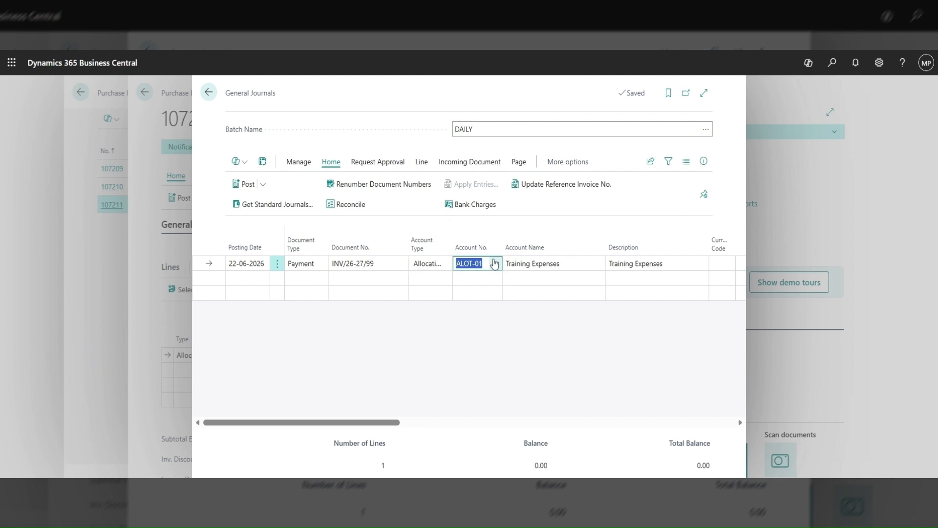
left_click(497, 263)
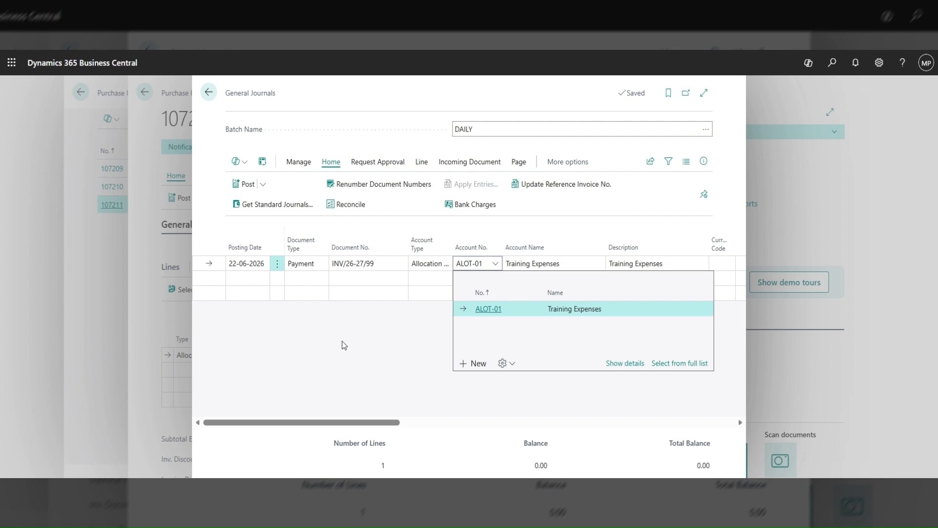
left_click(508, 277)
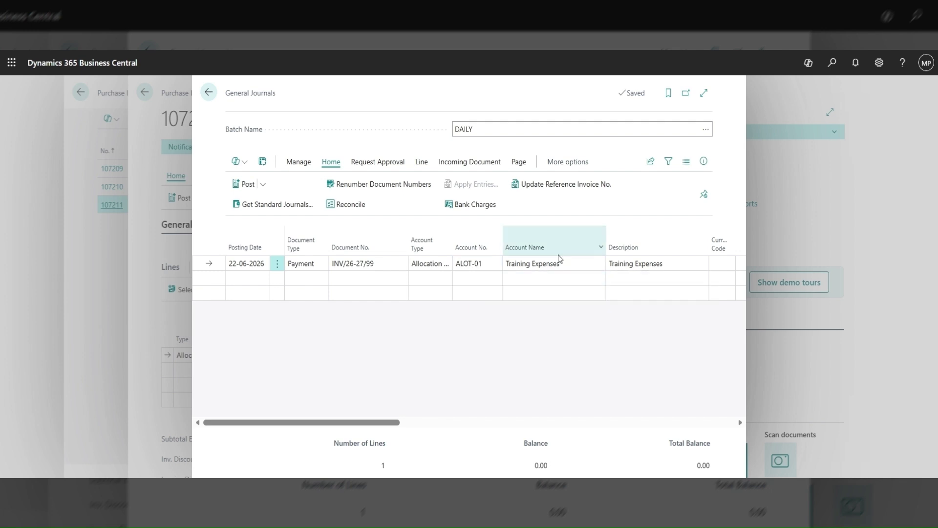
left_click_drag(560, 258, 577, 266)
left_click(470, 375)
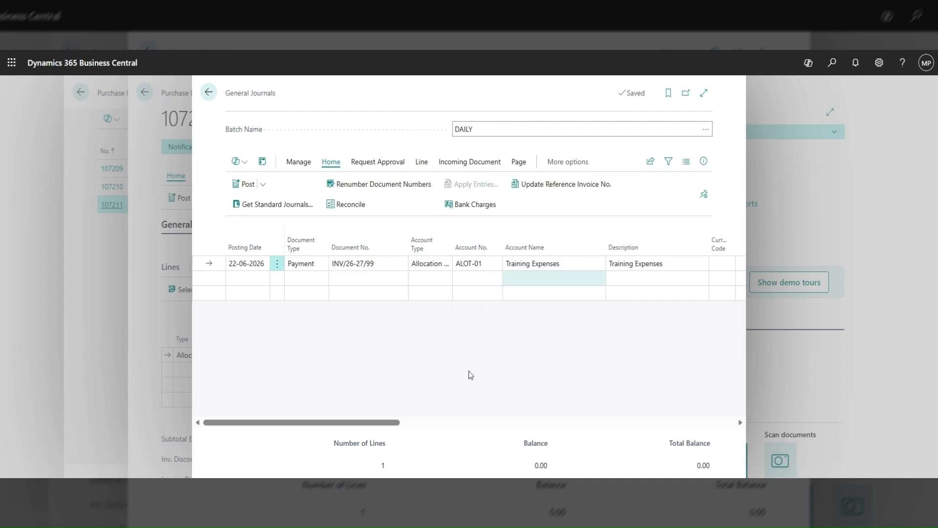
Examine the journal line's Amount, Bal. Account Type and the bank accounts selectable as Bal. Account No
left_click(469, 422)
left_click_drag(469, 423, 474, 423)
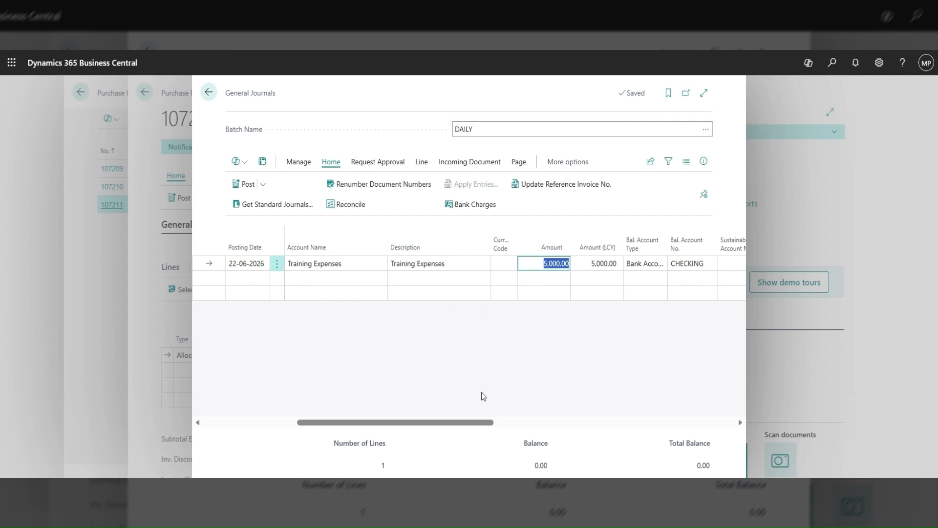
left_click_drag(479, 426, 528, 426)
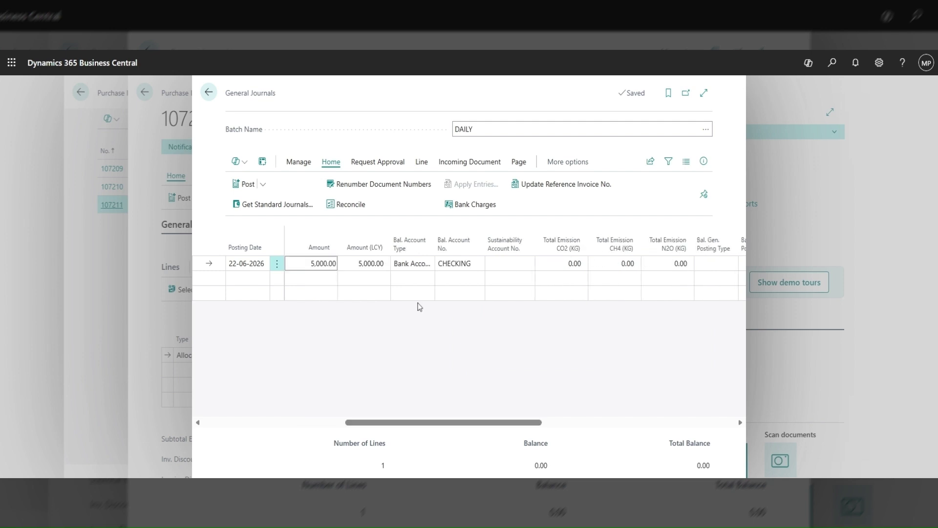
left_click(408, 266)
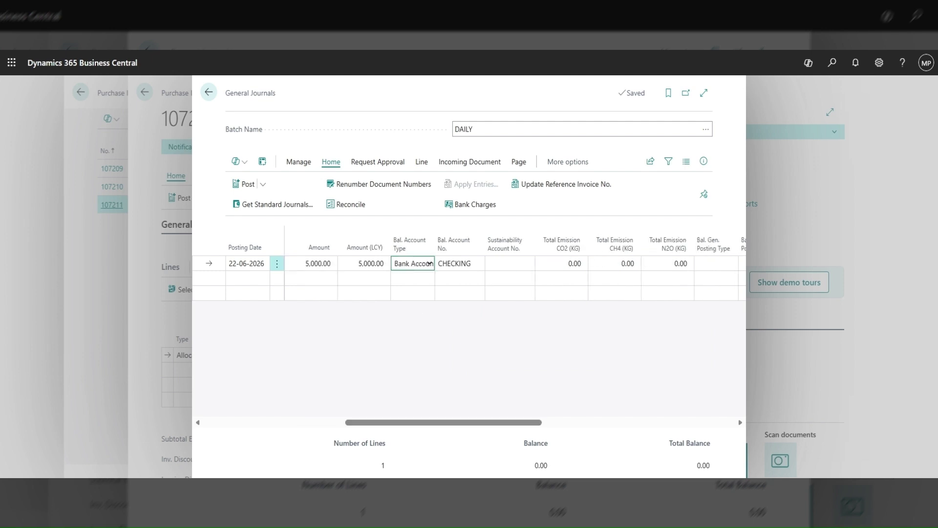
key("Tab")
left_click(478, 267)
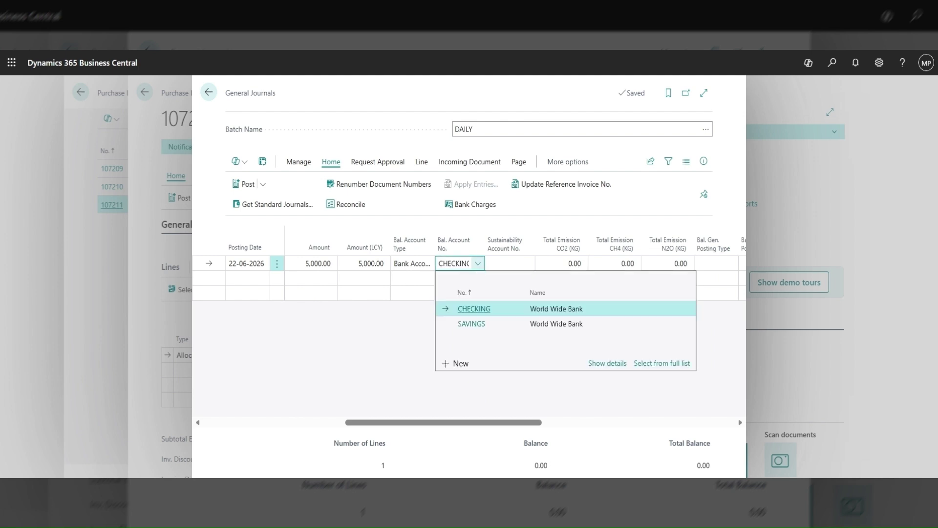
left_click(393, 343)
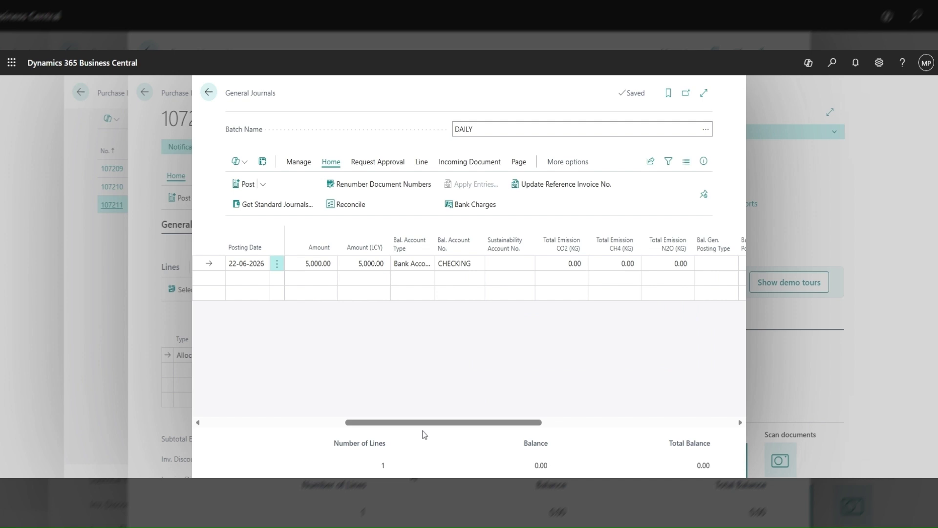
Preview the posting of the general journal and open the G/L entries it would create
left_click_drag(424, 422, 295, 422)
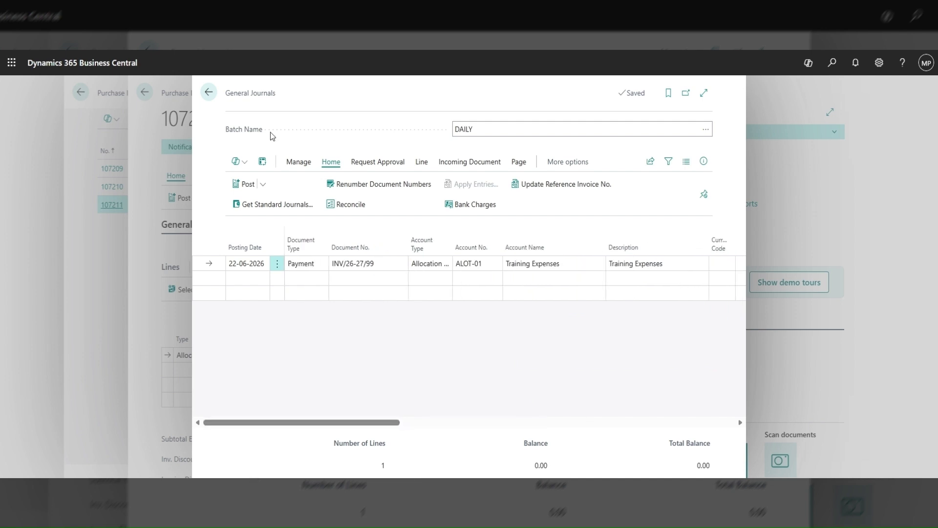
left_click(263, 184)
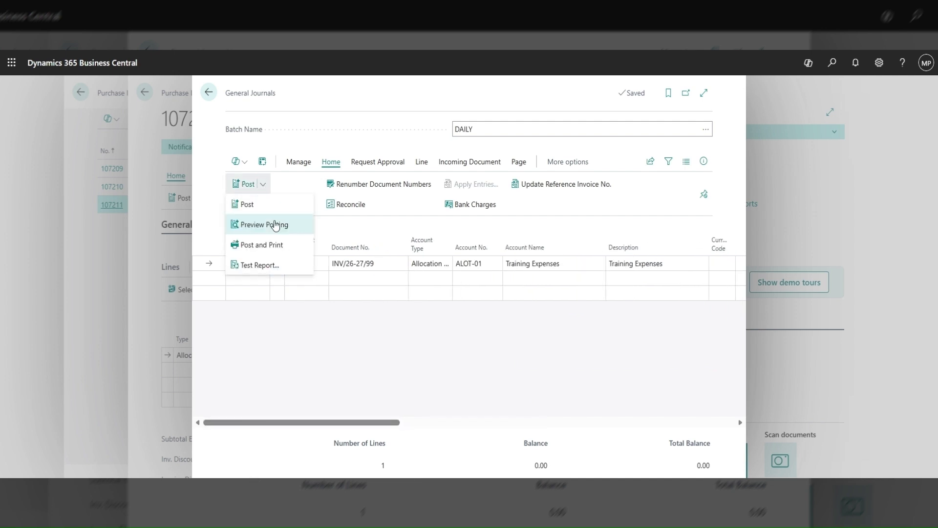
left_click(276, 224)
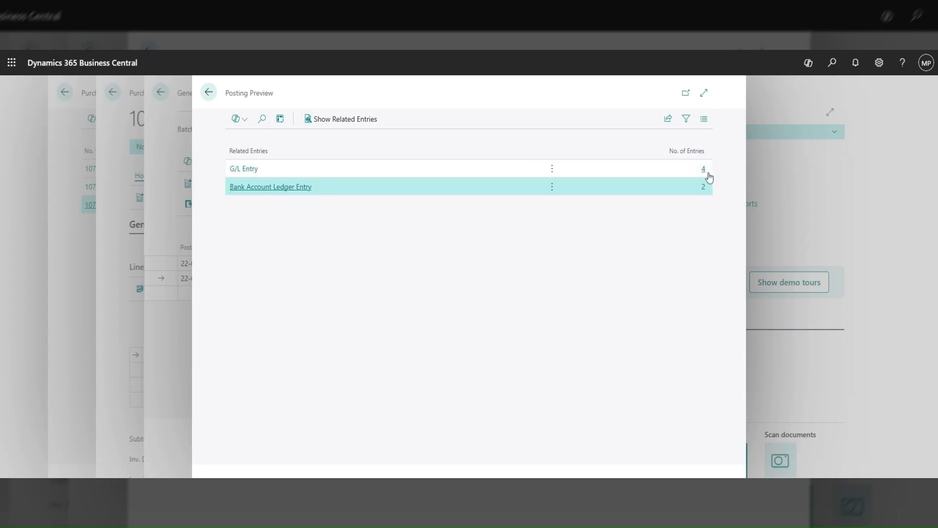
left_click(704, 169)
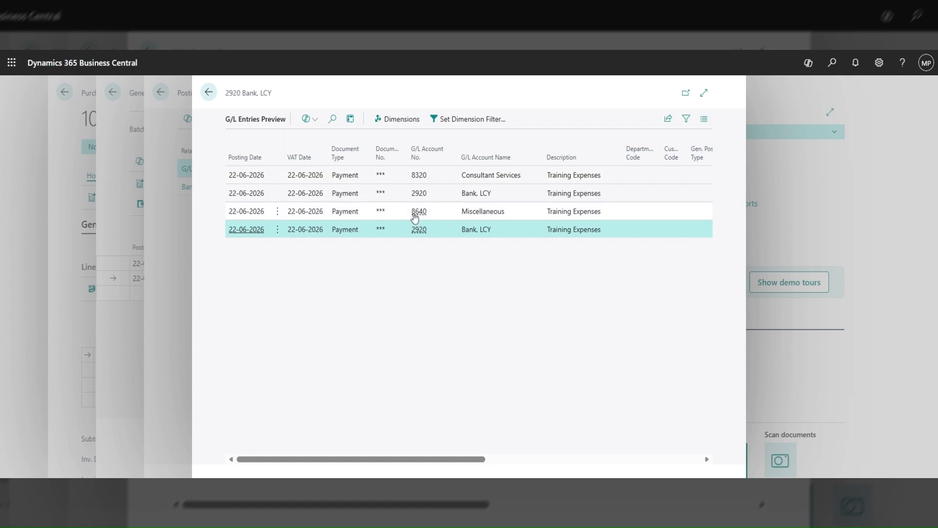
Select both the Consultant Services (8320) and Miscellaneous (8640) entries in the G/L entries preview
left_click(277, 176)
left_click(272, 197)
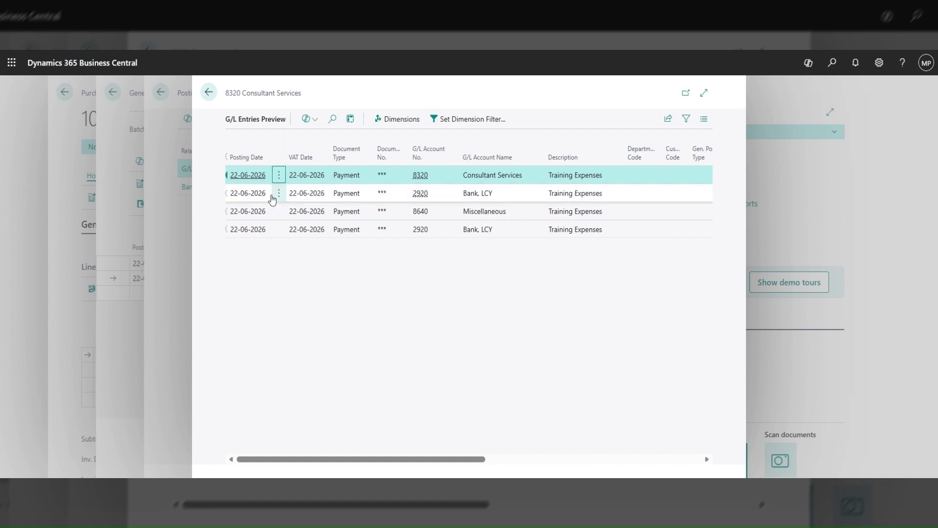
left_click(235, 211)
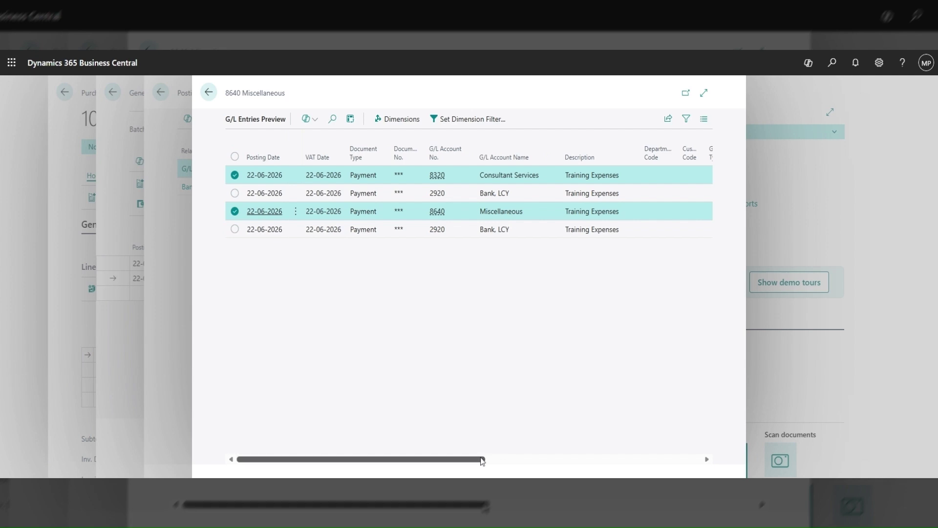
Review the accounts, posting groups and Amount (LCY) of the selected expense entries and their Bank, LCY counterparts
left_click_drag(481, 459, 549, 463)
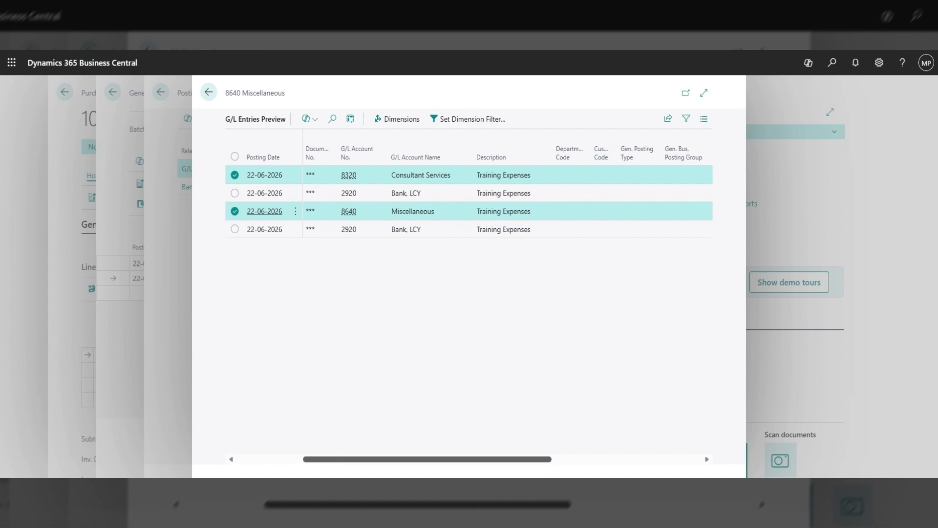
left_click_drag(549, 462, 560, 462)
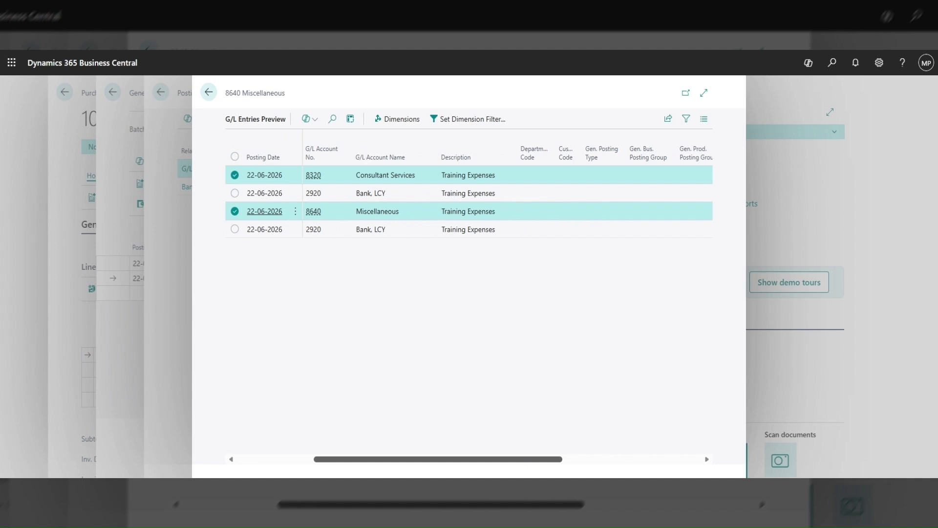
left_click_drag(560, 462, 587, 461)
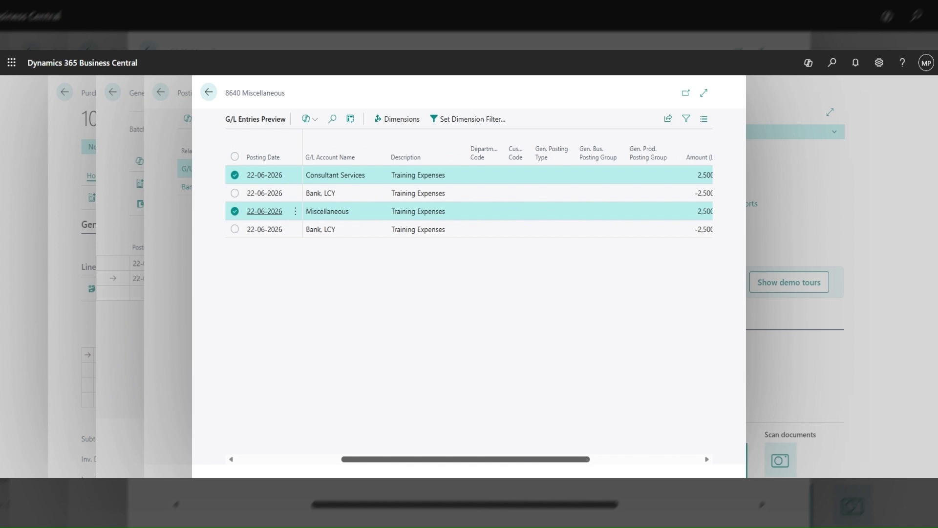
left_click_drag(588, 459, 610, 458)
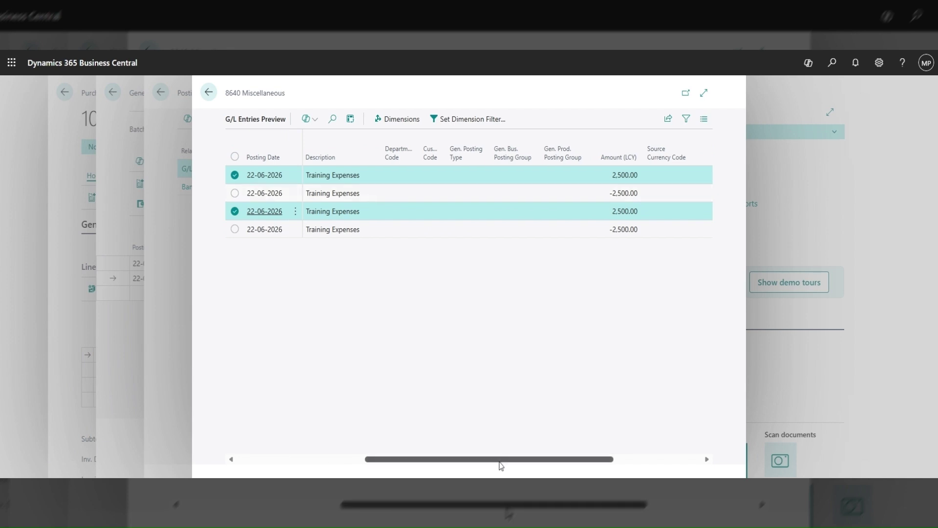
left_click_drag(500, 462, 409, 459)
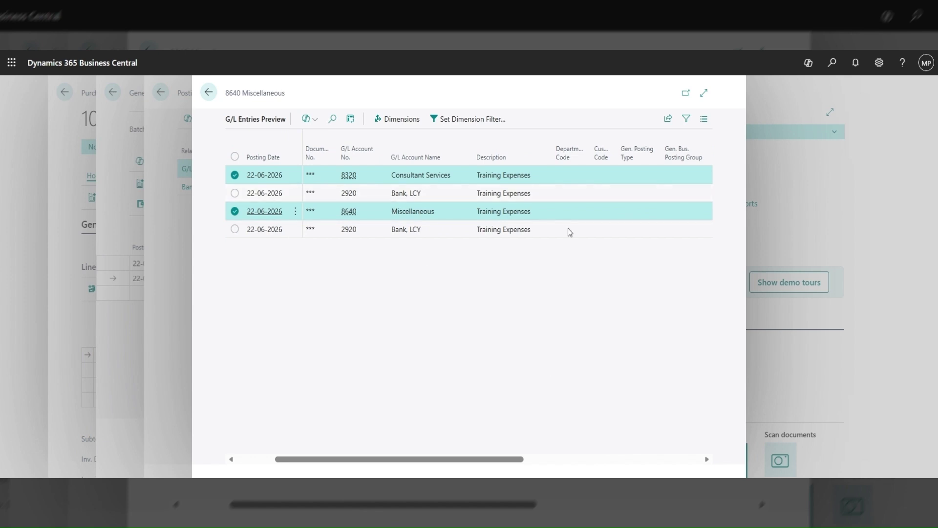
Narrow the Description column of the G/L entries preview and compare each account name with its Amount (LCY)
left_click_drag(512, 458, 581, 453)
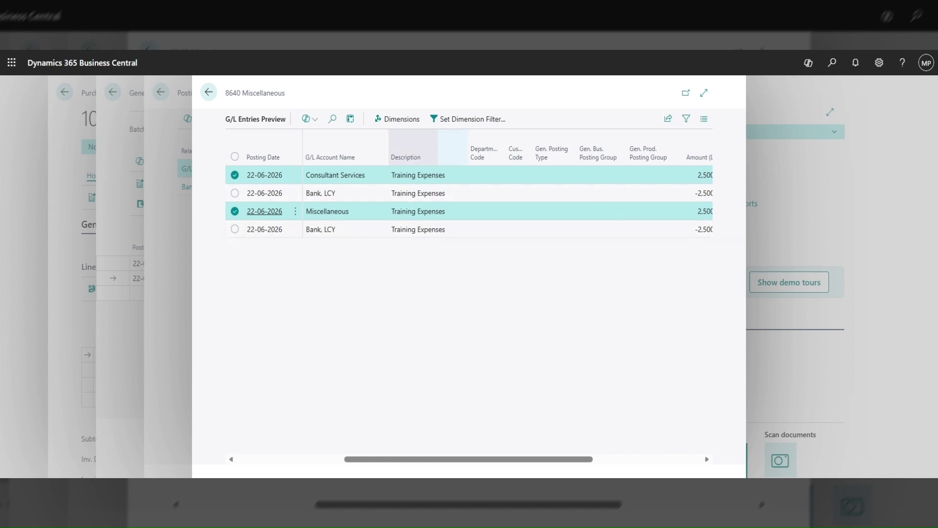
scroll(463, 282, "left", 3)
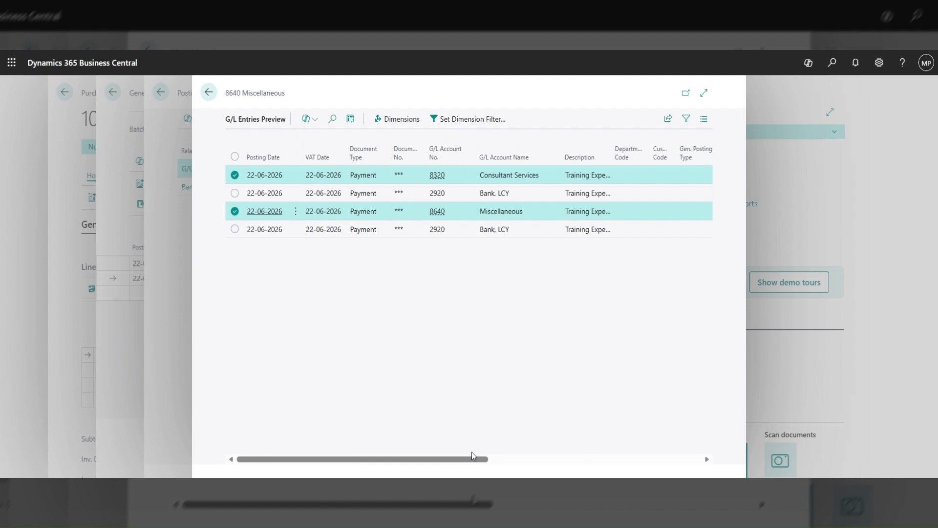
left_click_drag(472, 459, 572, 464)
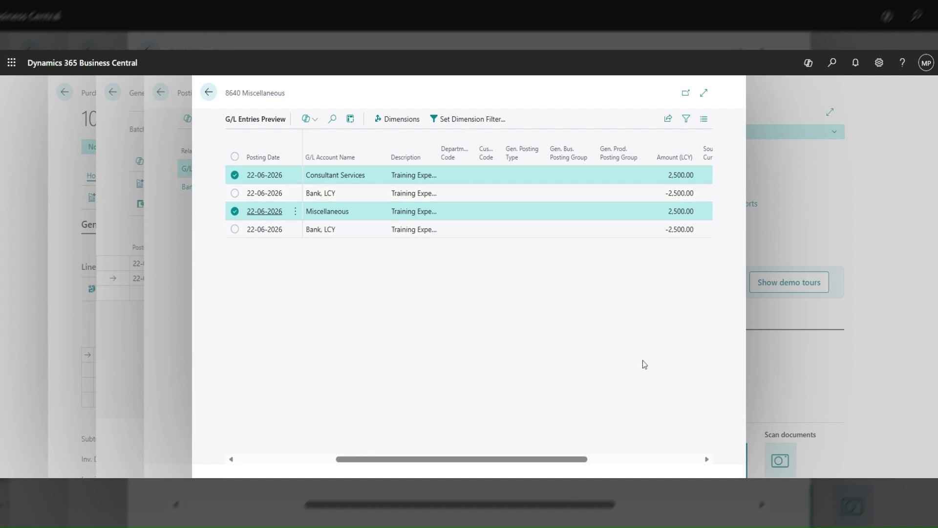
Examine the Source Currency Amount, Bal. Account Type and Bal. Account No. of the previewed entries, and return to the G/L account columns
left_click_drag(594, 455, 705, 462)
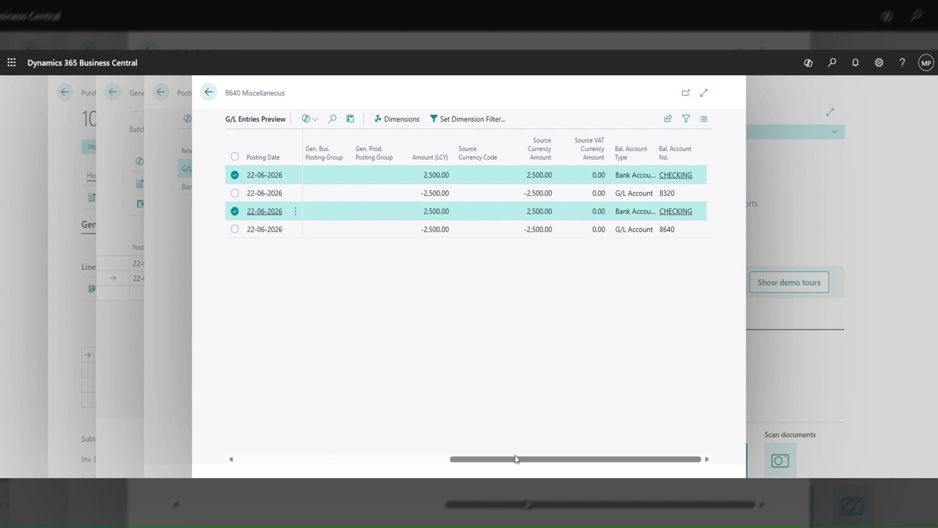
left_click_drag(517, 459, 349, 446)
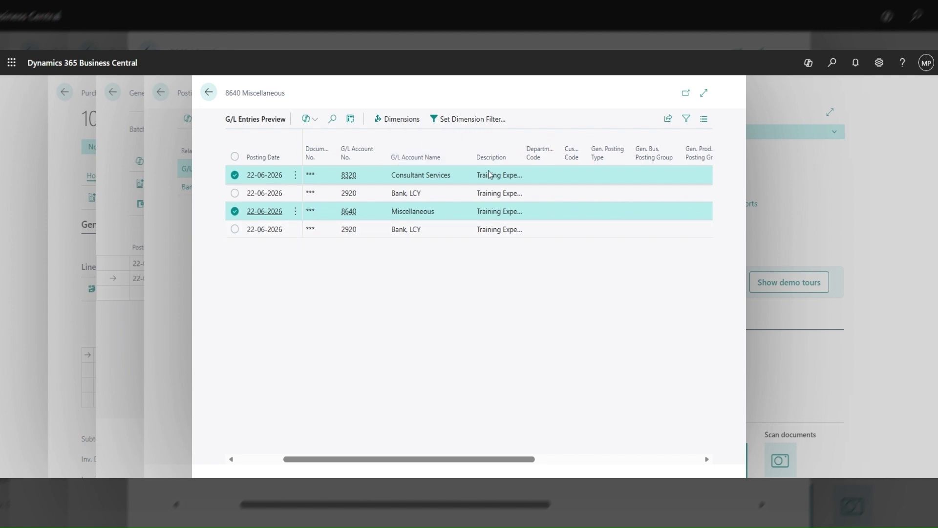
left_click_drag(462, 459, 414, 461)
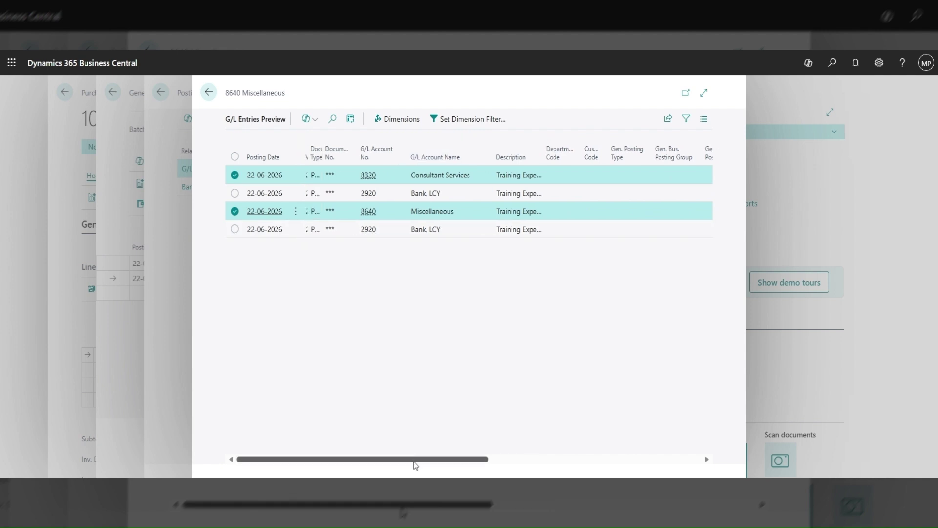
Review the previewed bank account ledger entries for the Training Expenses payments, and return to the general journal
left_click(209, 93)
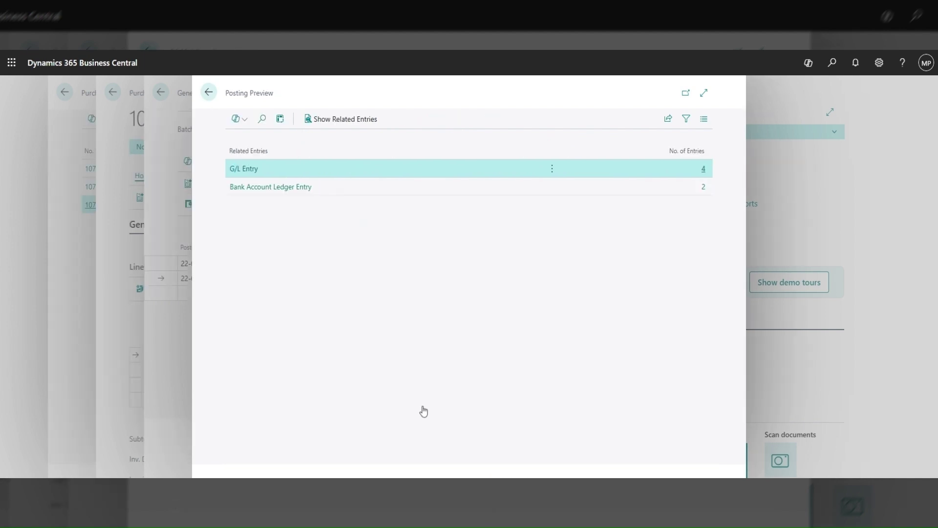
left_click(707, 191)
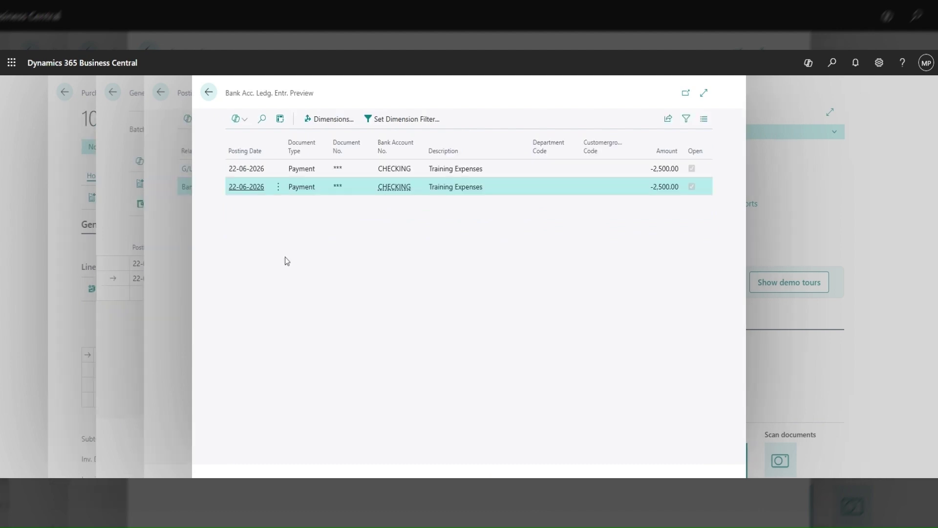
left_click(207, 93)
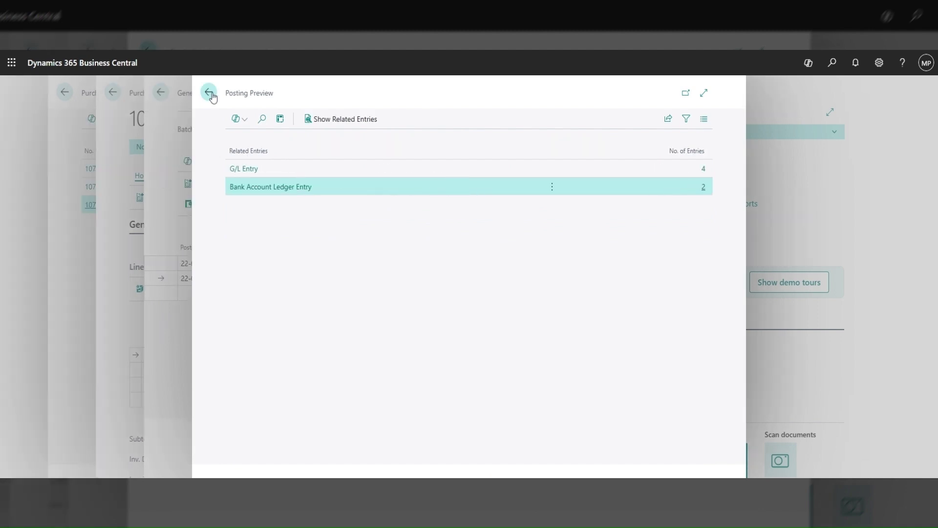
left_click(209, 92)
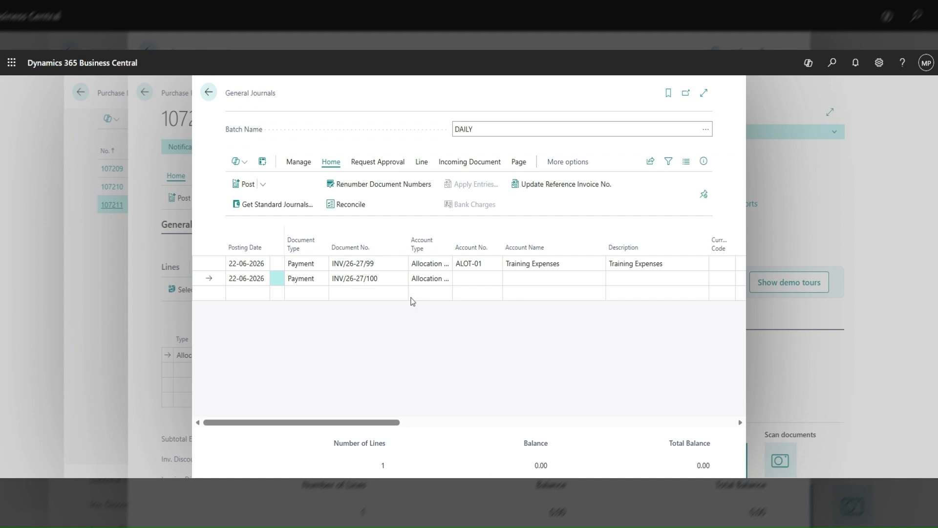
Open the details of allocation account ALOT-01 from the journal line, test its allocation, and return to the general journal
left_click(429, 265)
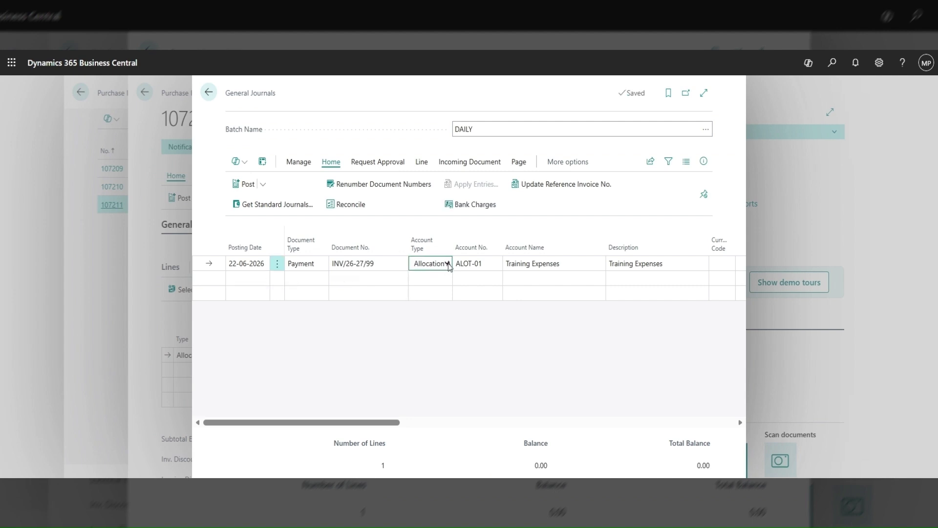
left_click(496, 268)
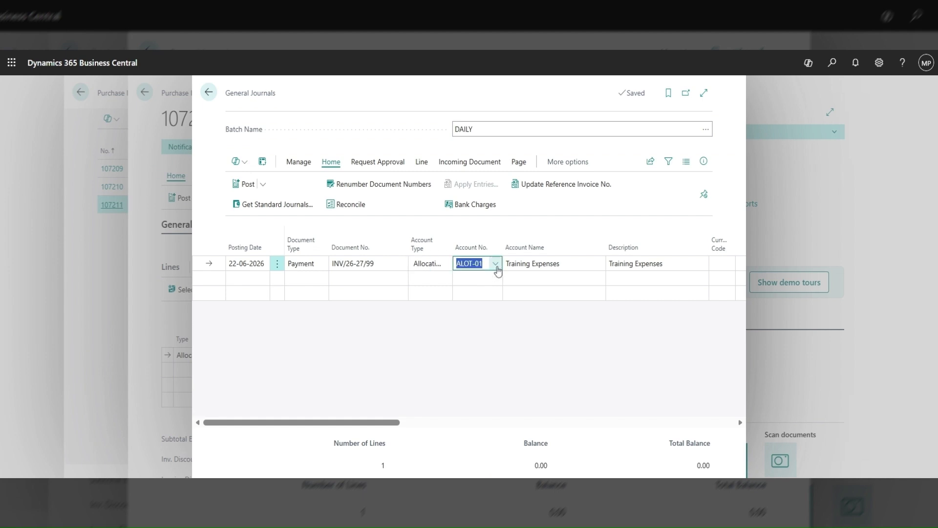
left_click(496, 264)
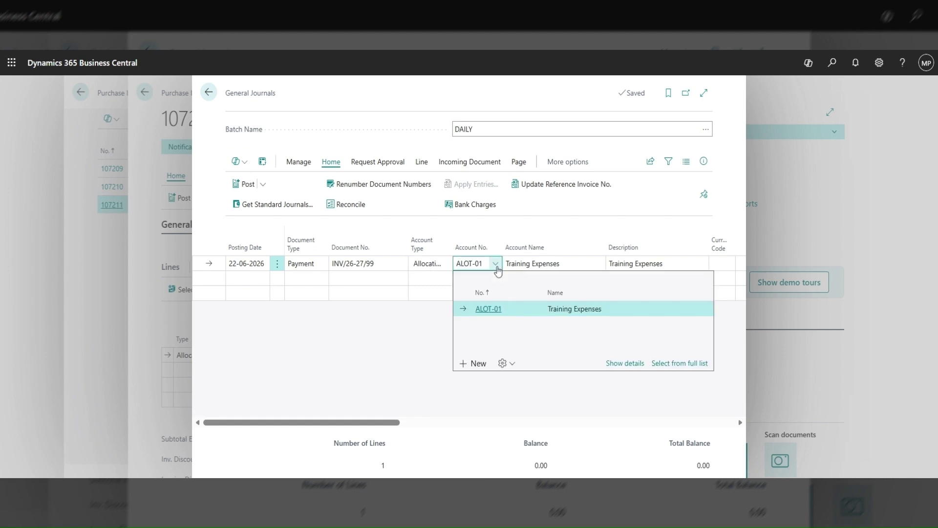
left_click(625, 364)
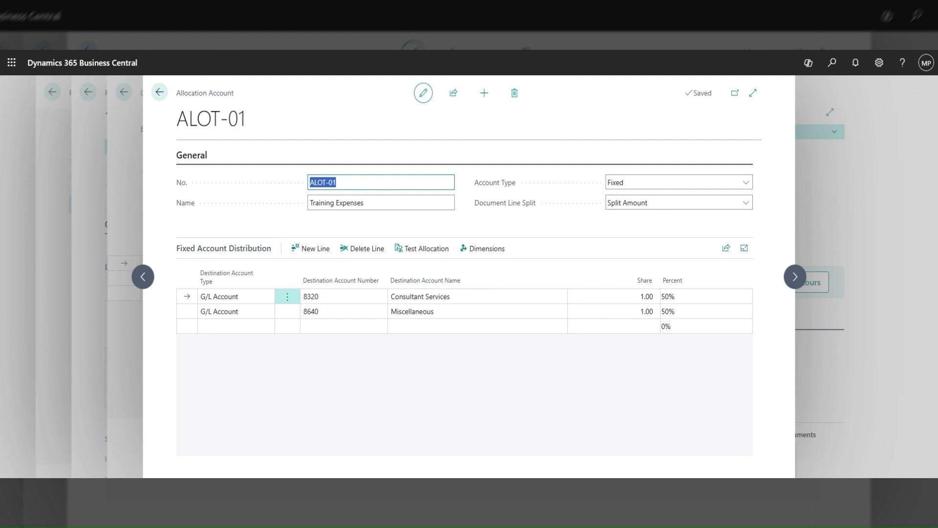
left_click(421, 250)
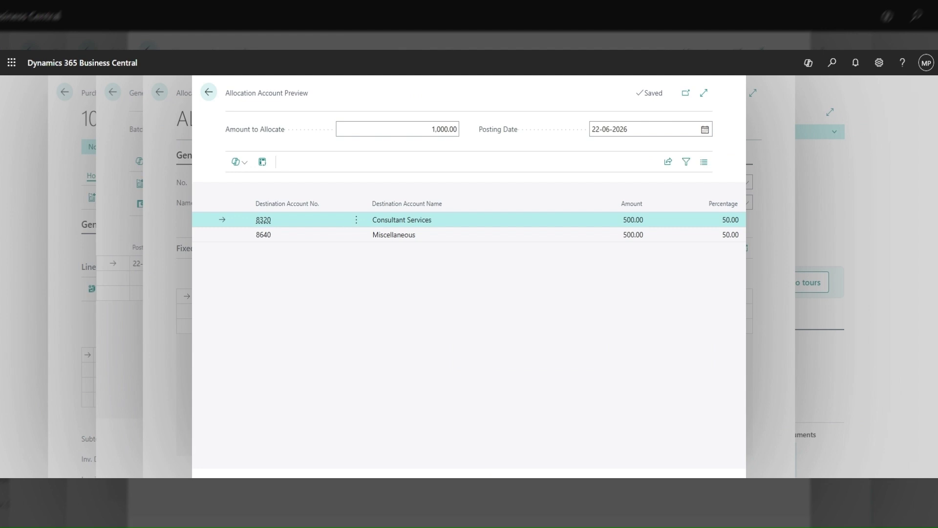
left_click(209, 92)
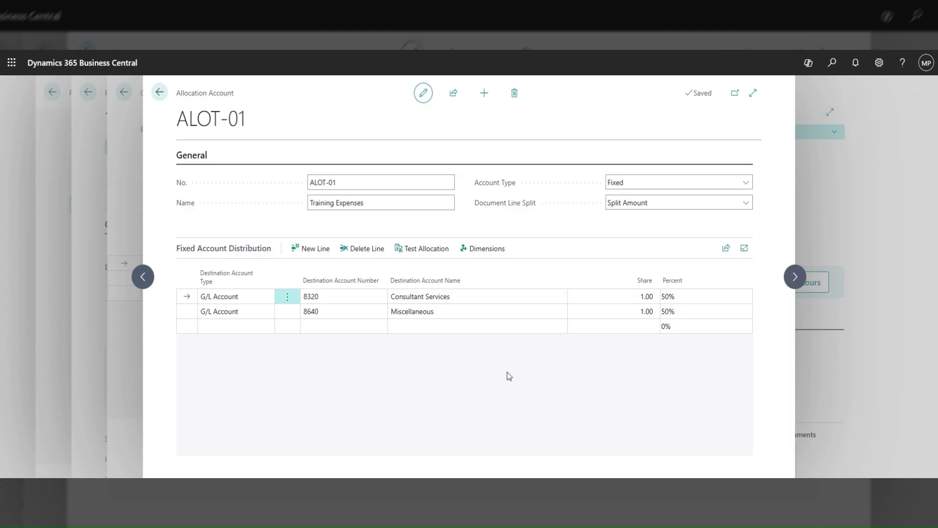
left_click(161, 93)
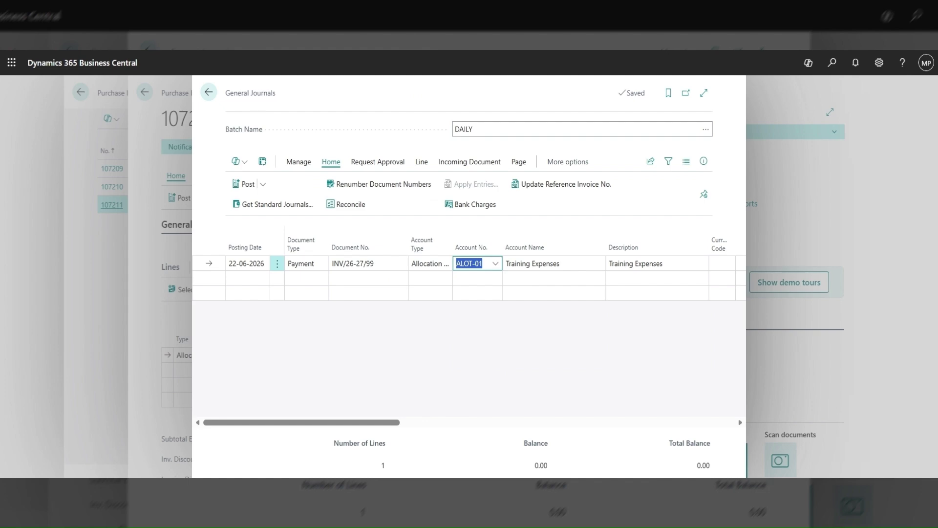
Return to the Graphic Design Institute purchase invoice and check the line's type, allocation account and description
left_click(213, 98)
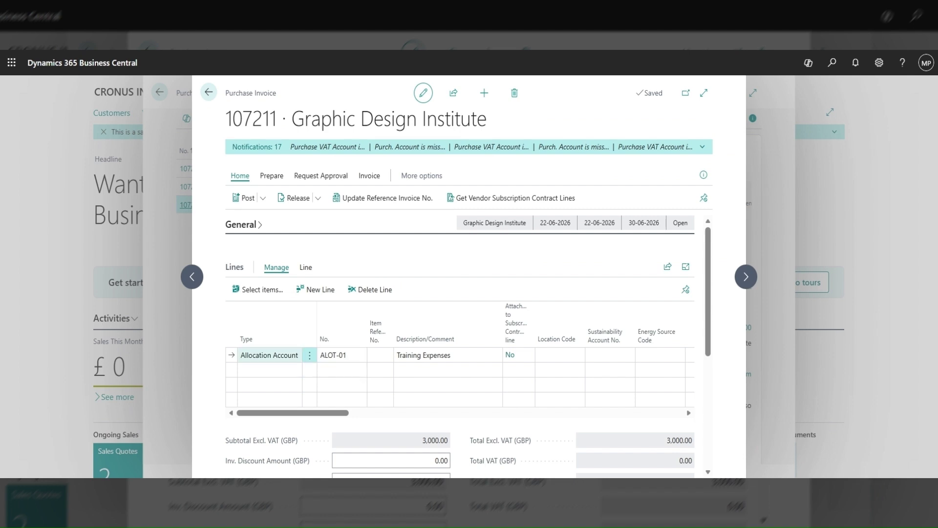
left_click(269, 355)
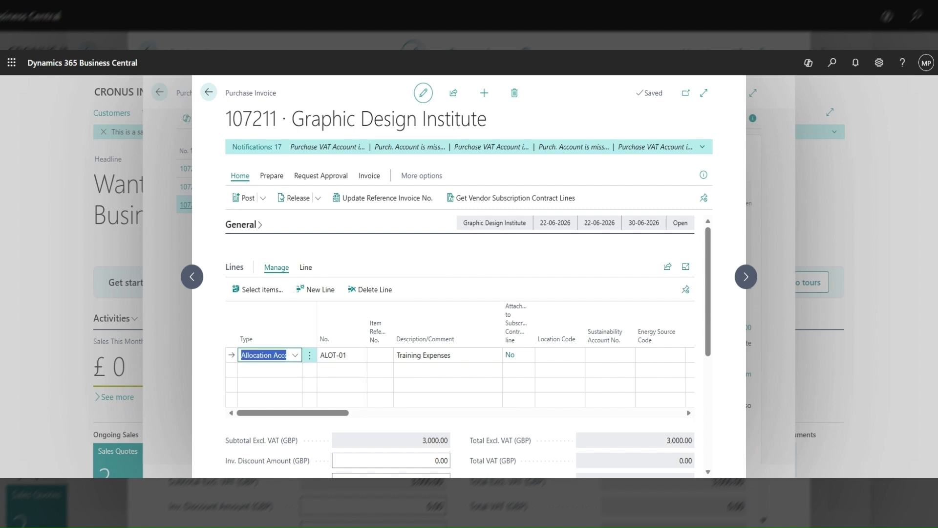
left_click(295, 356)
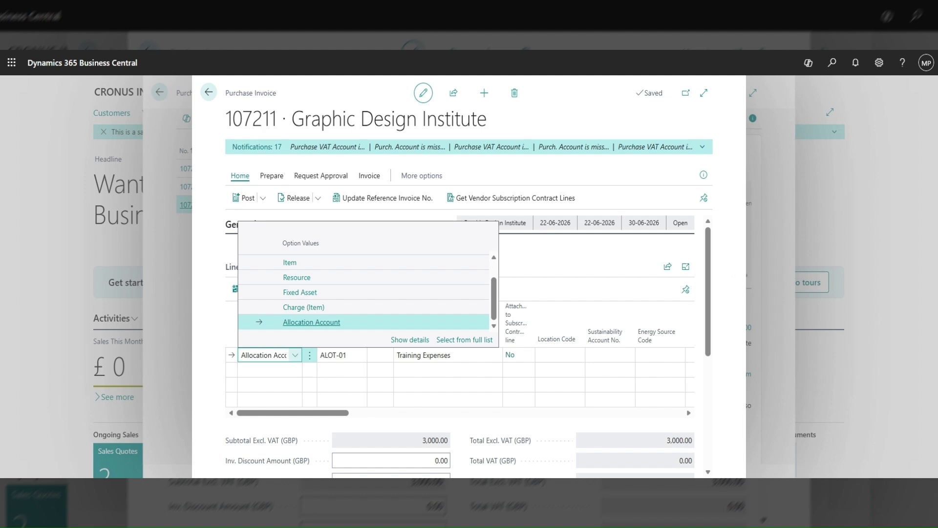
left_click(346, 355)
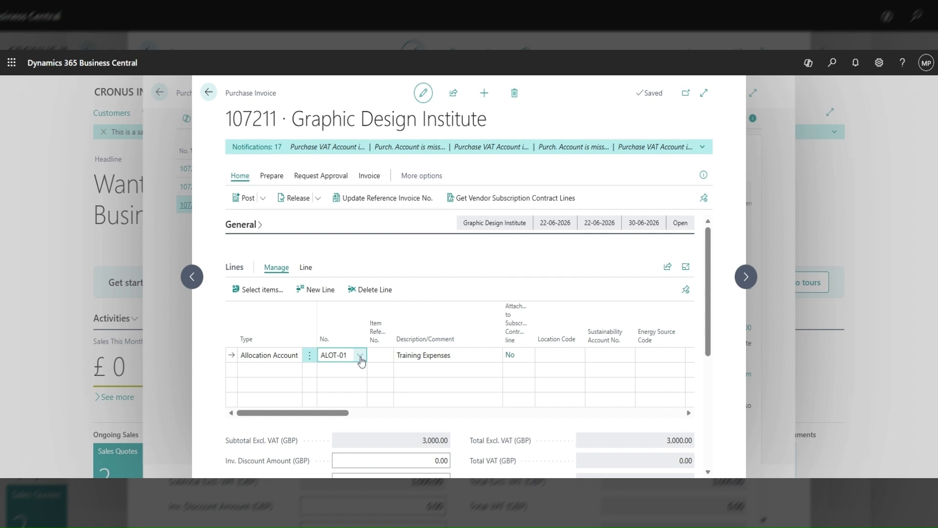
left_click(360, 357)
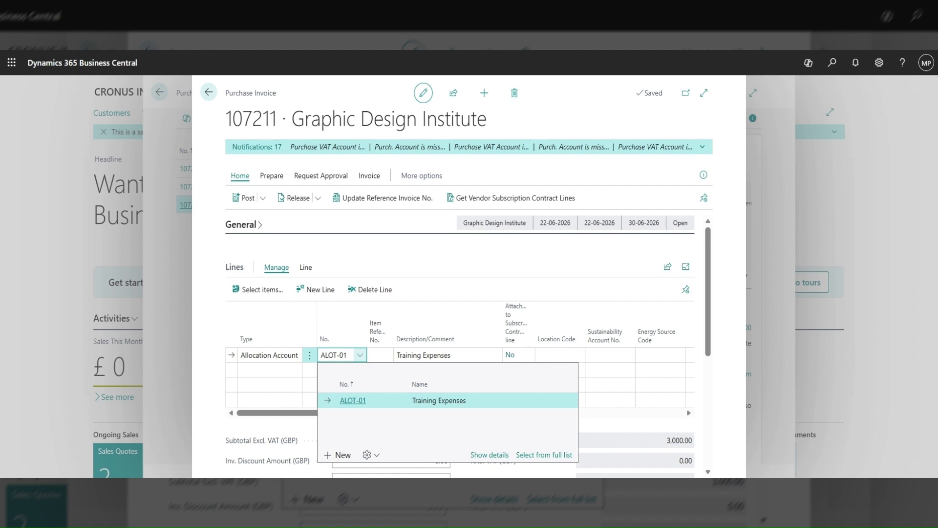
left_click(421, 355)
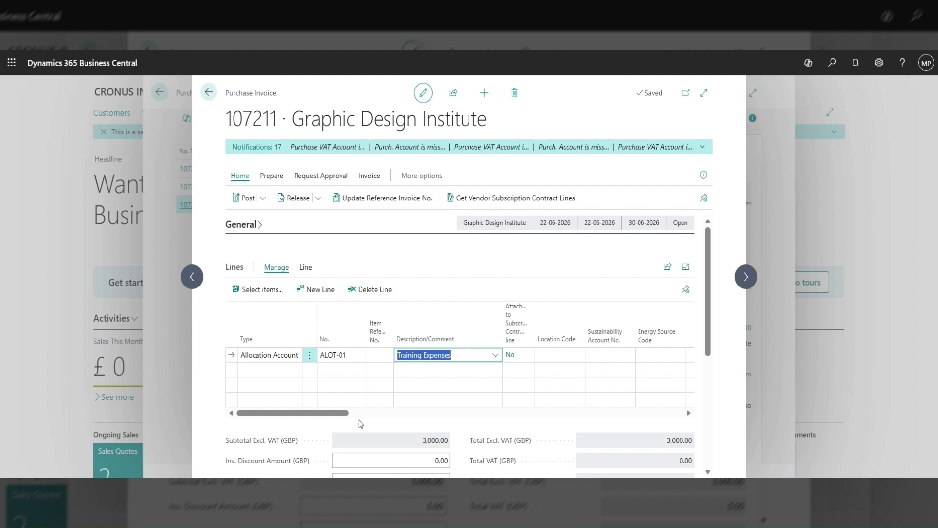
Check the Quantity, Direct Unit Cost Excl. VAT and Line Amount Excl. VAT of the purchase invoice's allocation line
left_click_drag(343, 412, 403, 416)
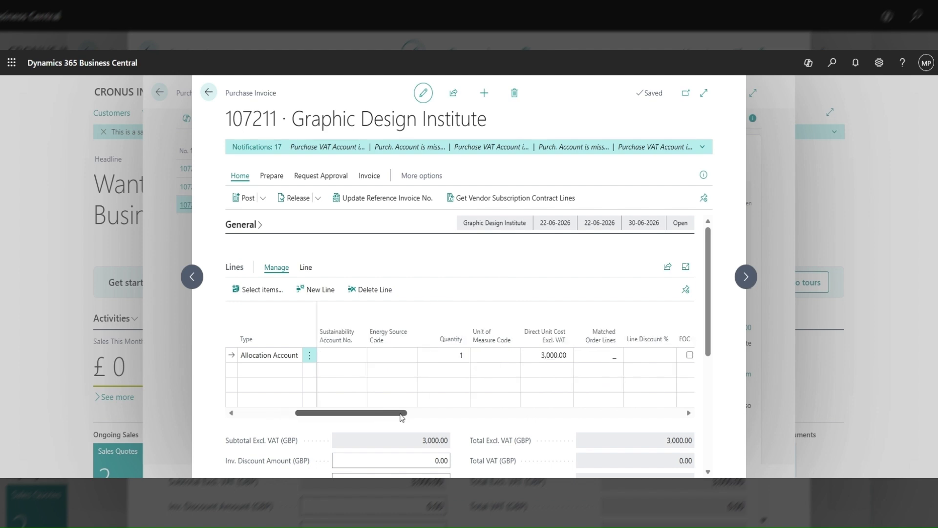
left_click(445, 355)
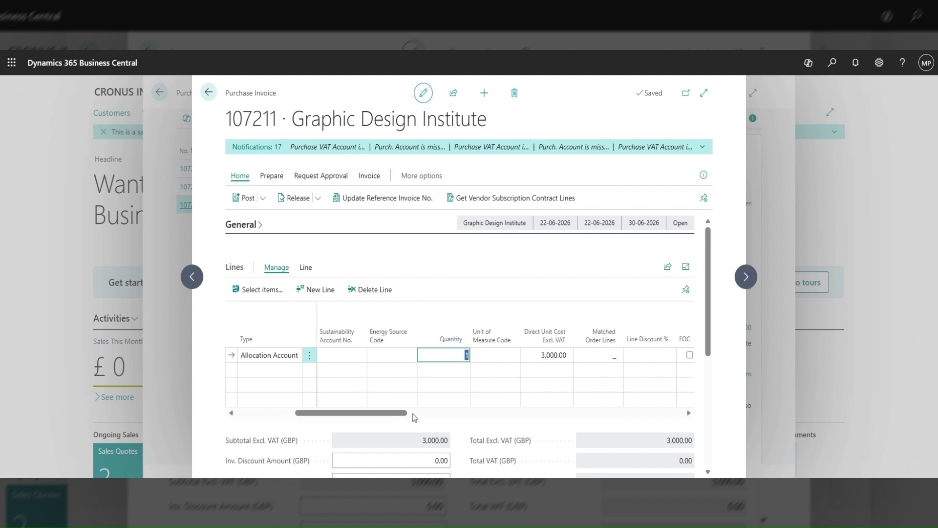
left_click(412, 414)
left_click_drag(436, 416, 446, 416)
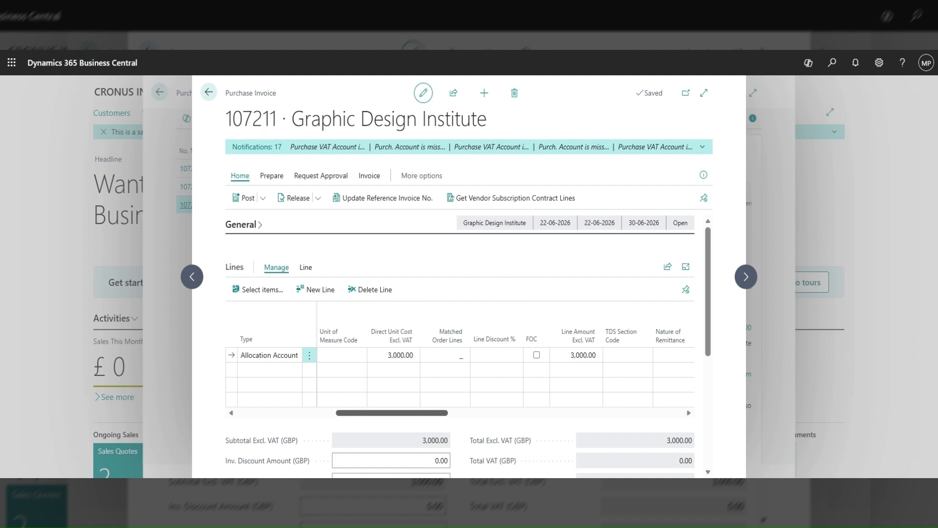
left_click(394, 355)
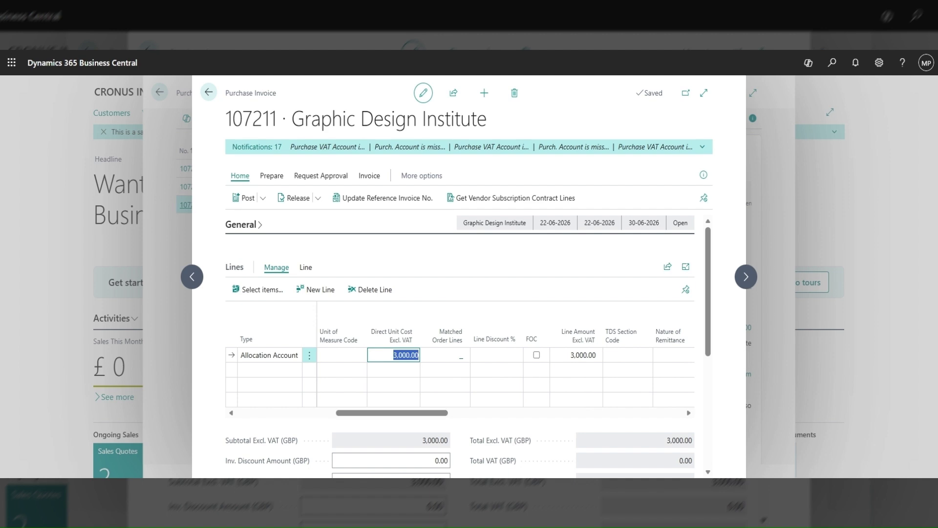
left_click(392, 355)
left_click_drag(393, 356, 430, 356)
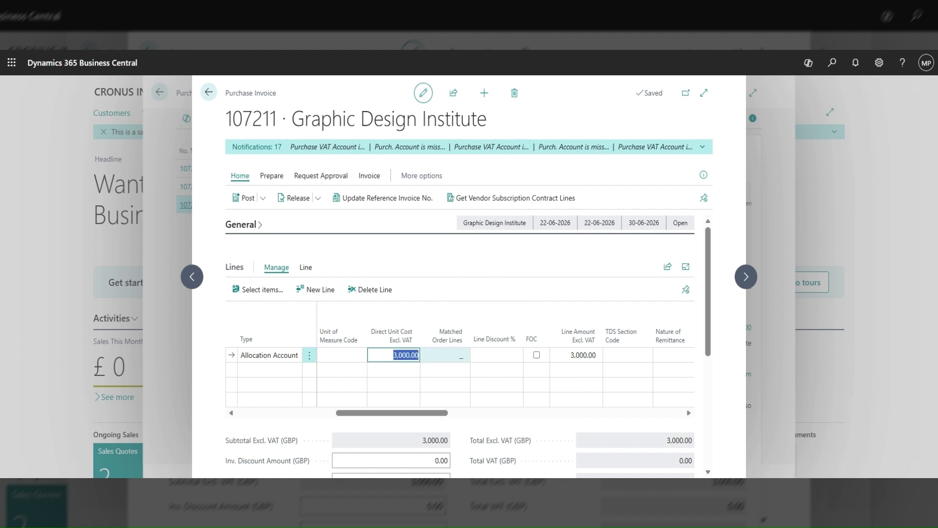
left_click(577, 355)
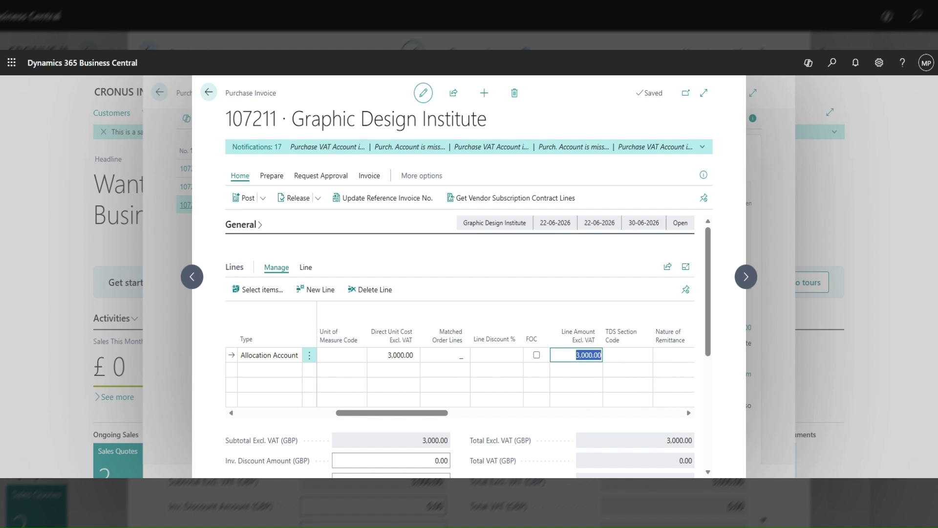
Preview the posting of the purchase invoice and open its related G/L entries
left_click(263, 199)
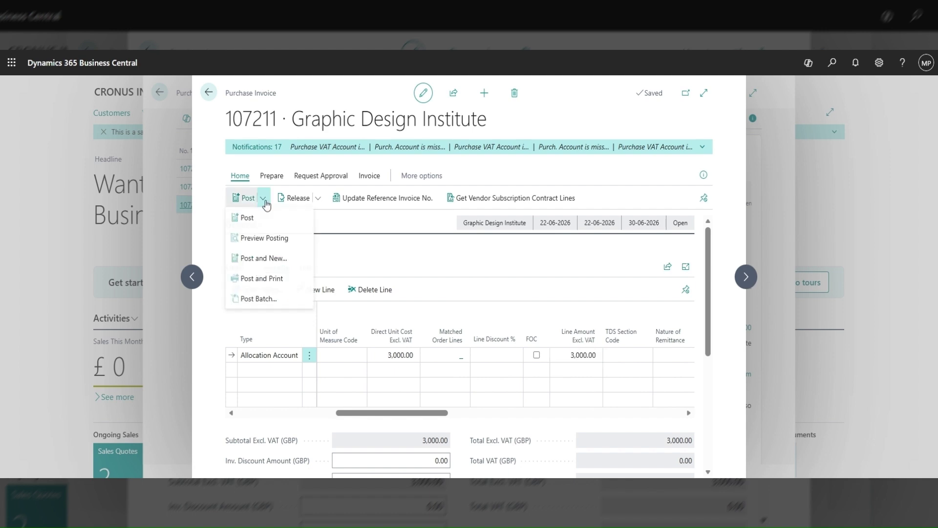
left_click(279, 240)
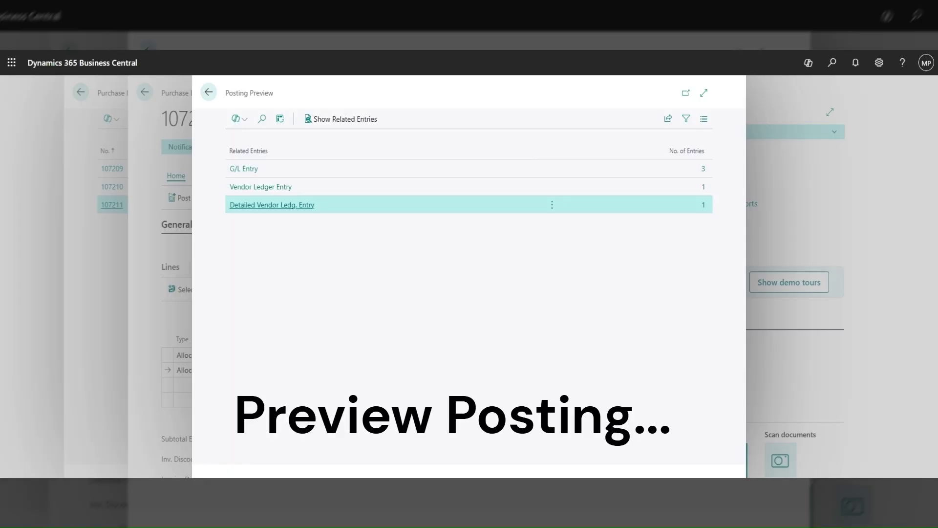
left_click(704, 171)
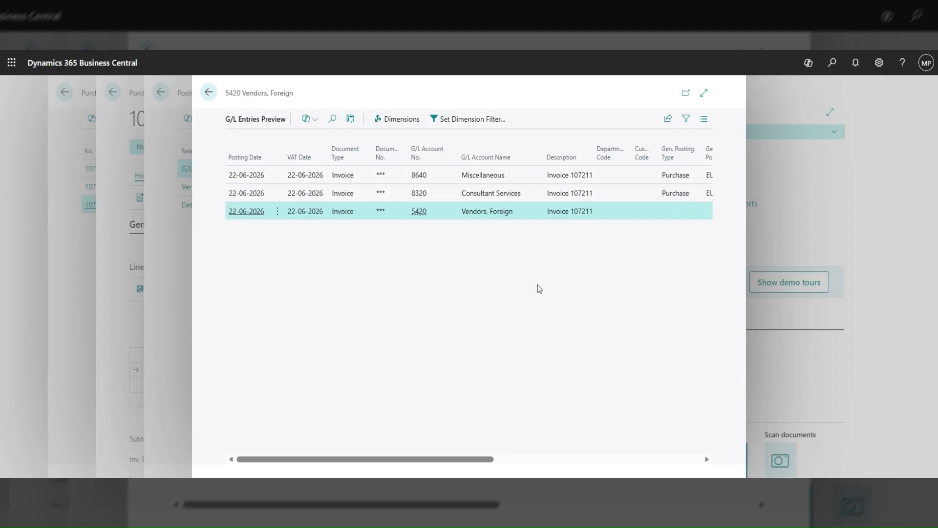
Select both the Miscellaneous (8640) and Consultant Services (8320) entries in the invoice's G/L entries preview
left_click(277, 179)
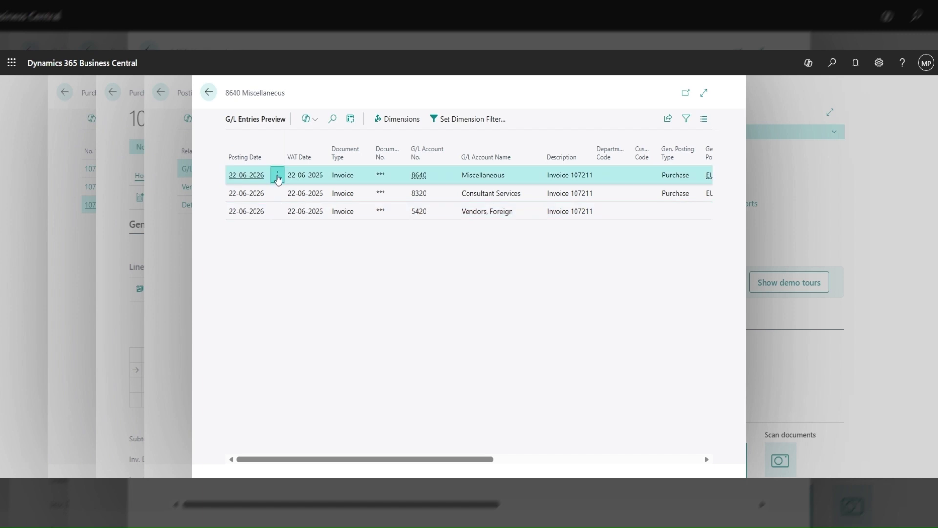
left_click(278, 177)
left_click(256, 193)
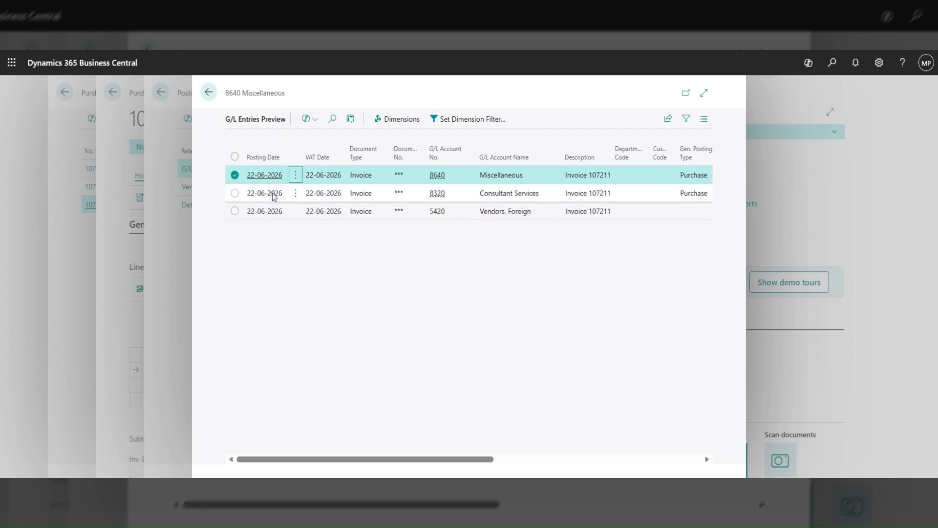
left_click(236, 194)
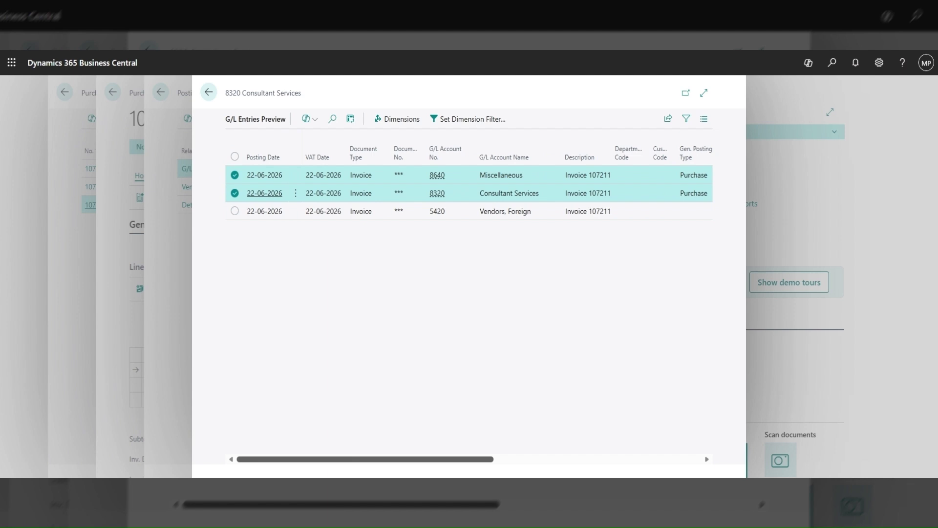
Compare the G/L accounts, posting groups, Amount (LCY) and source currency amounts of the two expense entries with the Vendors, Foreign entry
left_click_drag(355, 461, 610, 467)
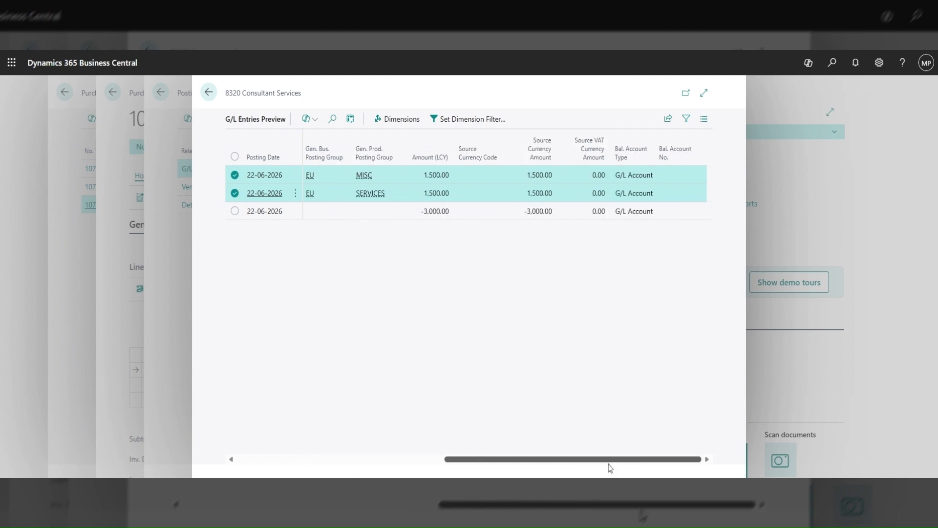
left_click_drag(610, 460, 347, 443)
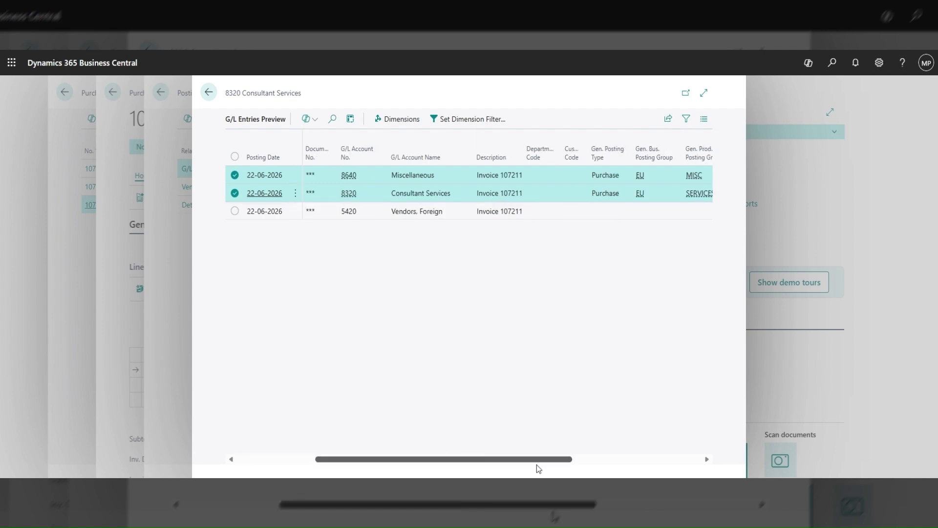
left_click_drag(536, 464, 590, 464)
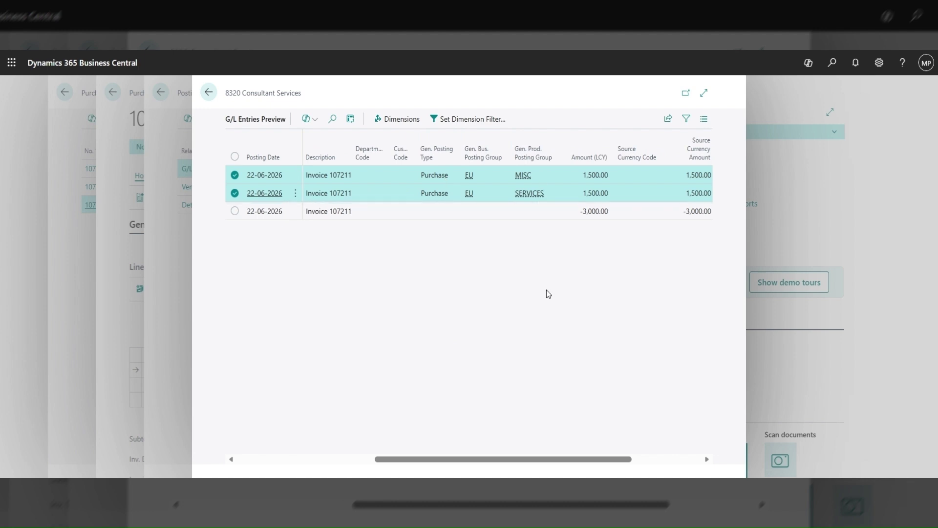
left_click_drag(609, 462, 443, 474)
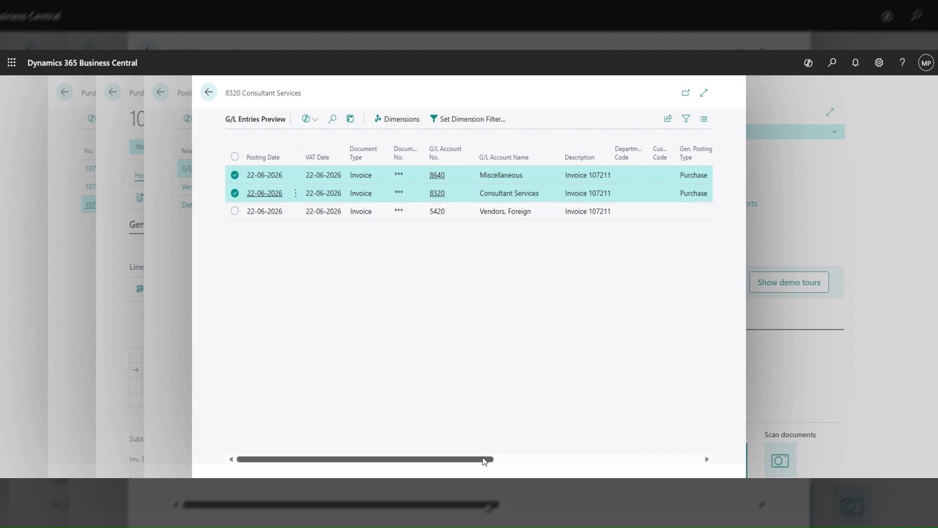
left_click_drag(483, 461, 578, 470)
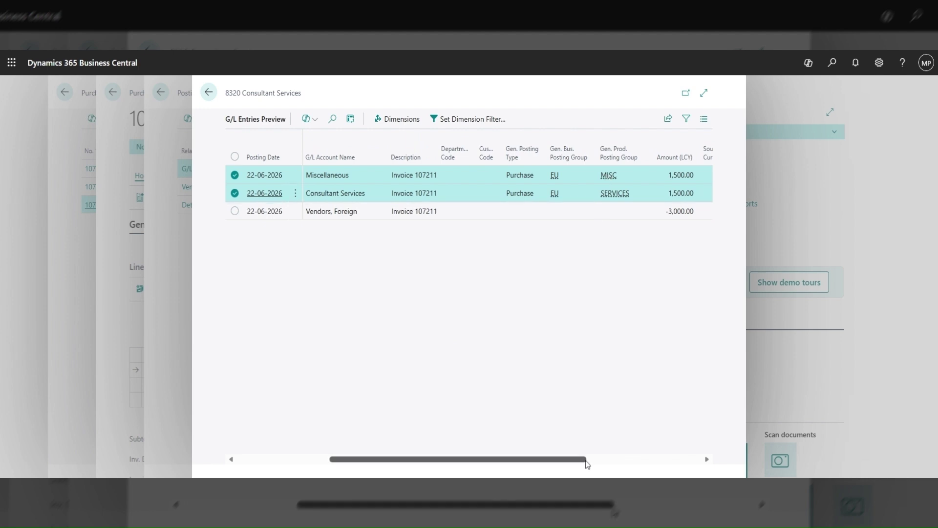
left_click_drag(586, 462, 629, 469)
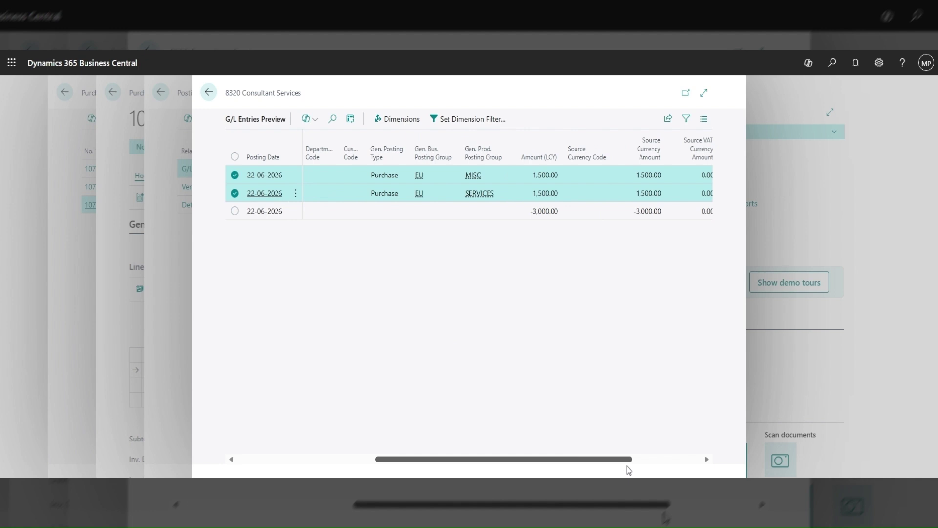
left_click_drag(629, 459, 708, 463)
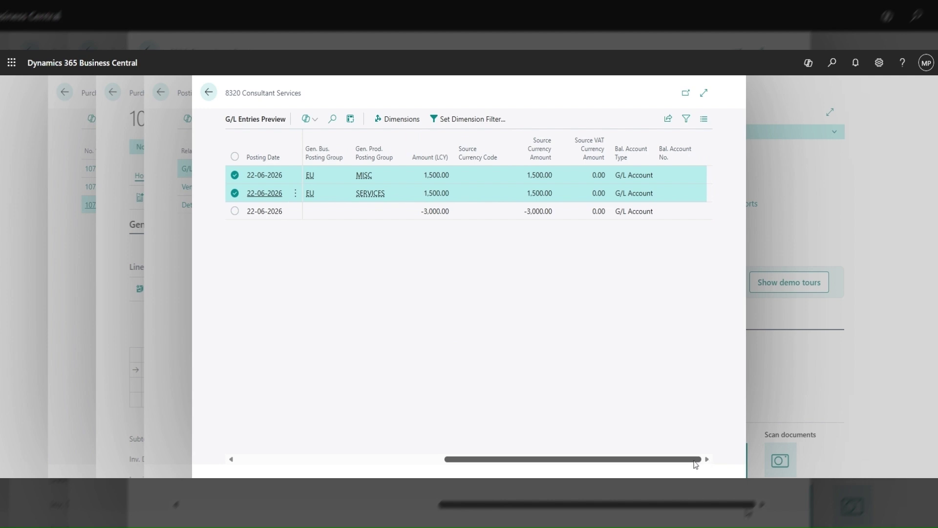
left_click_drag(696, 460, 421, 446)
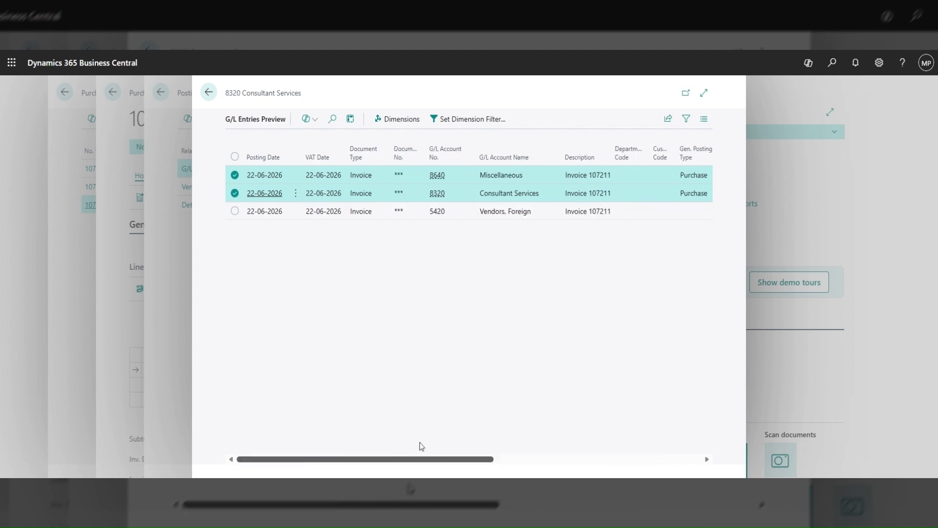
left_click_drag(485, 444, 365, 438)
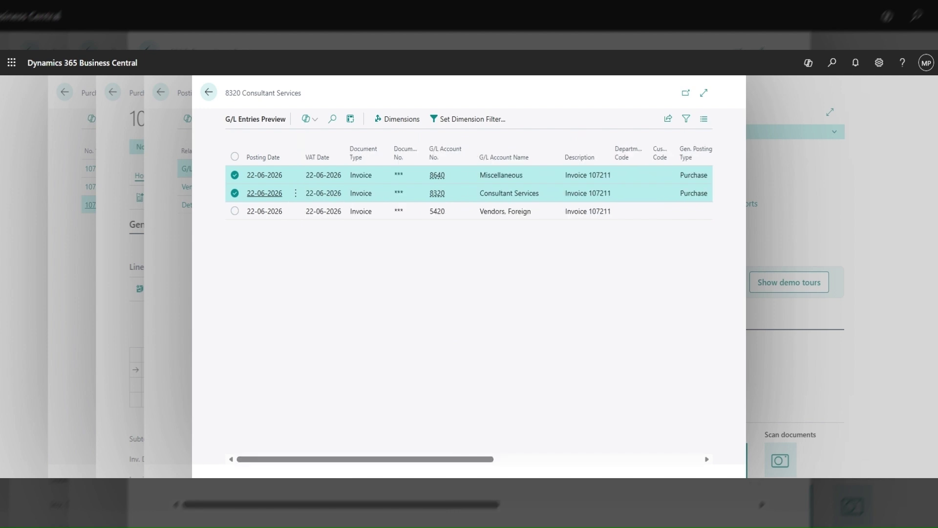